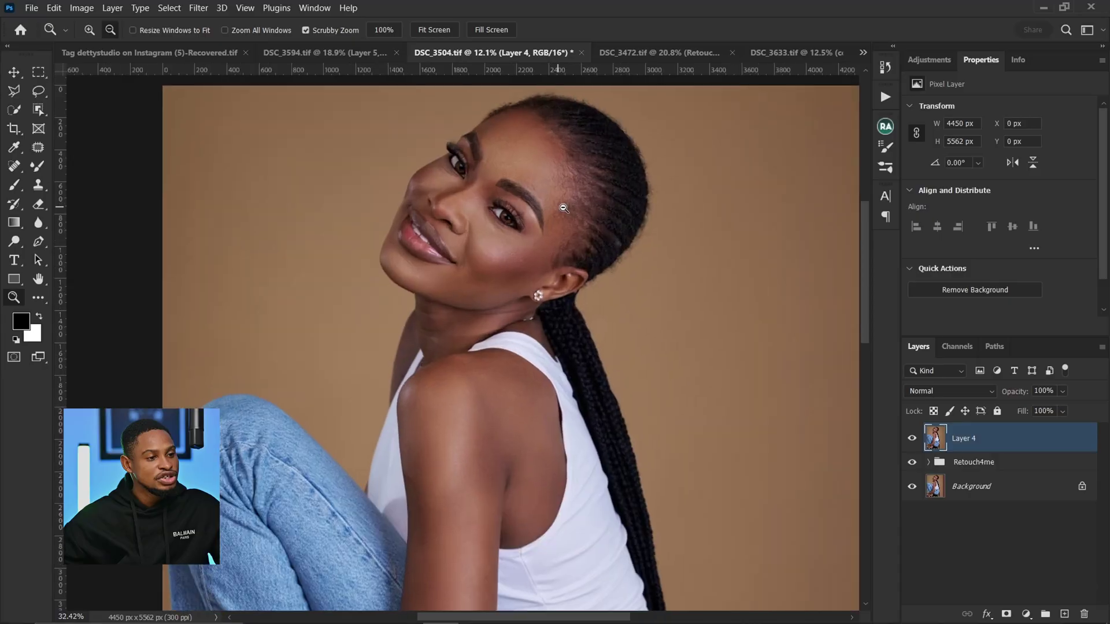
Fit the portrait in view and run the Teelens FS 16bit action with a 6.4 px Gaussian Blur.
left_click(474, 258)
left_click(474, 258, "alt")
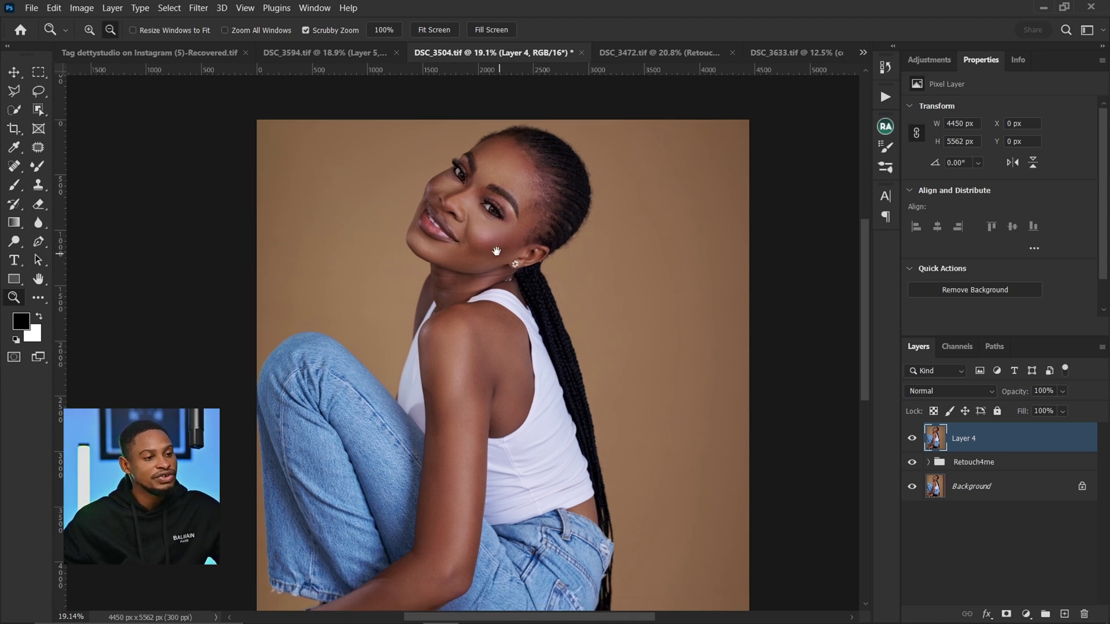
left_click(886, 97)
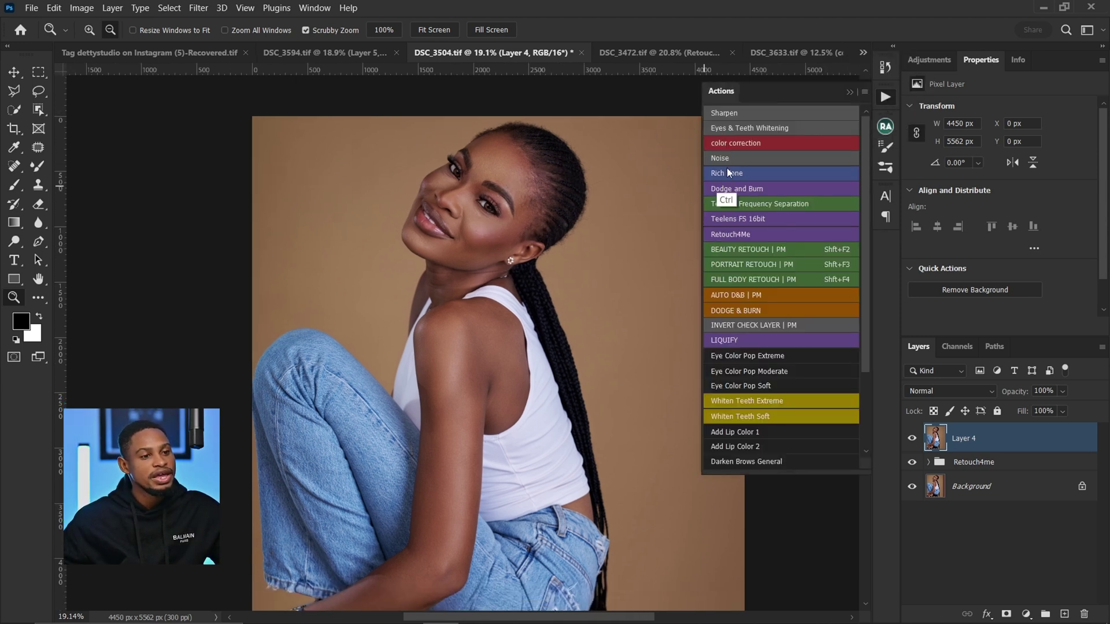
left_click(746, 218)
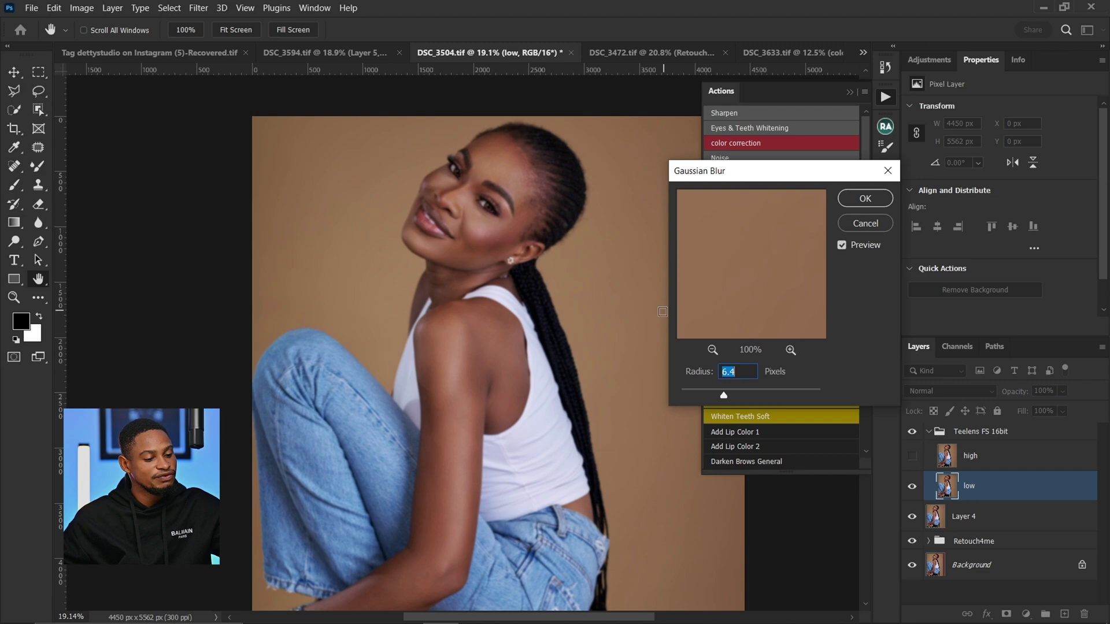
key("Return")
Check the Low Frequency Color, Brush Here and High Frequency Texture layers, then collapse the group.
left_click(986, 548)
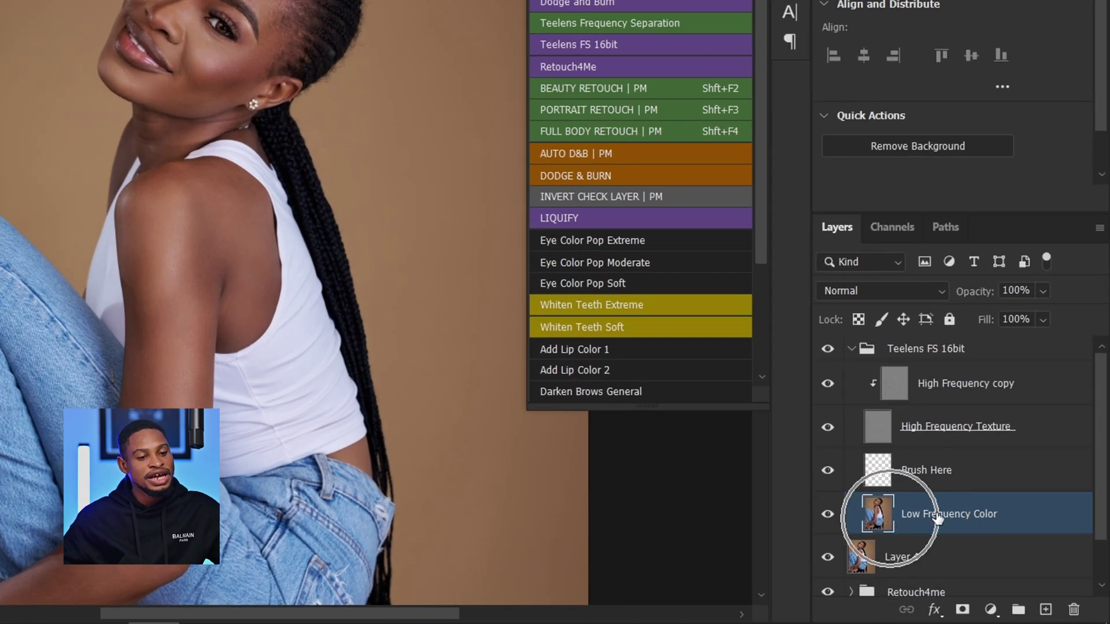
left_click(885, 470)
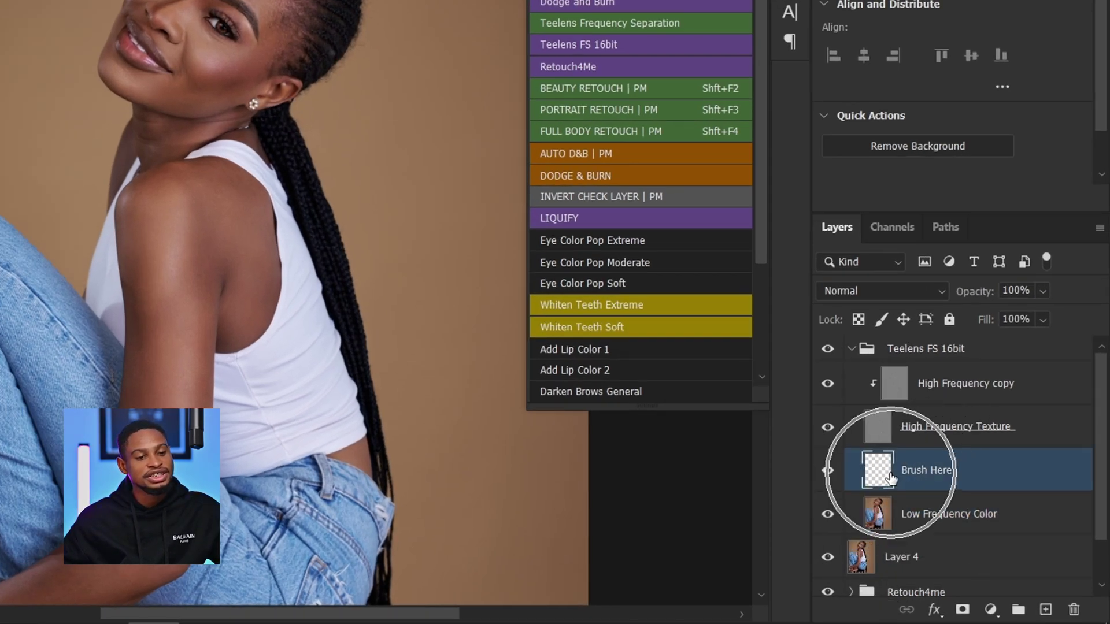
left_click(884, 431)
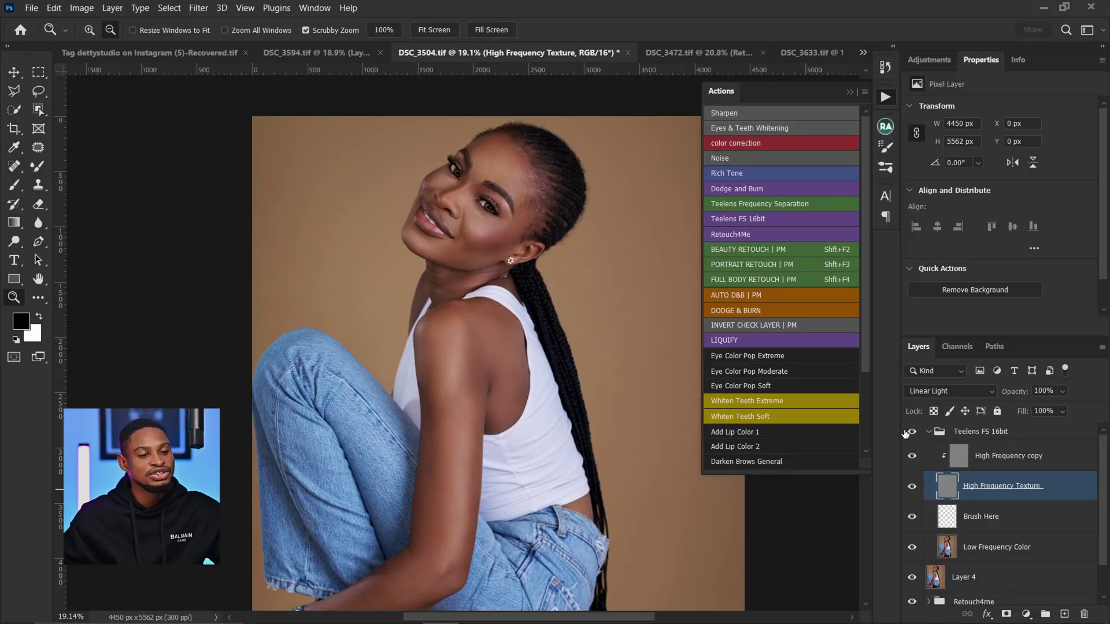
left_click(941, 526)
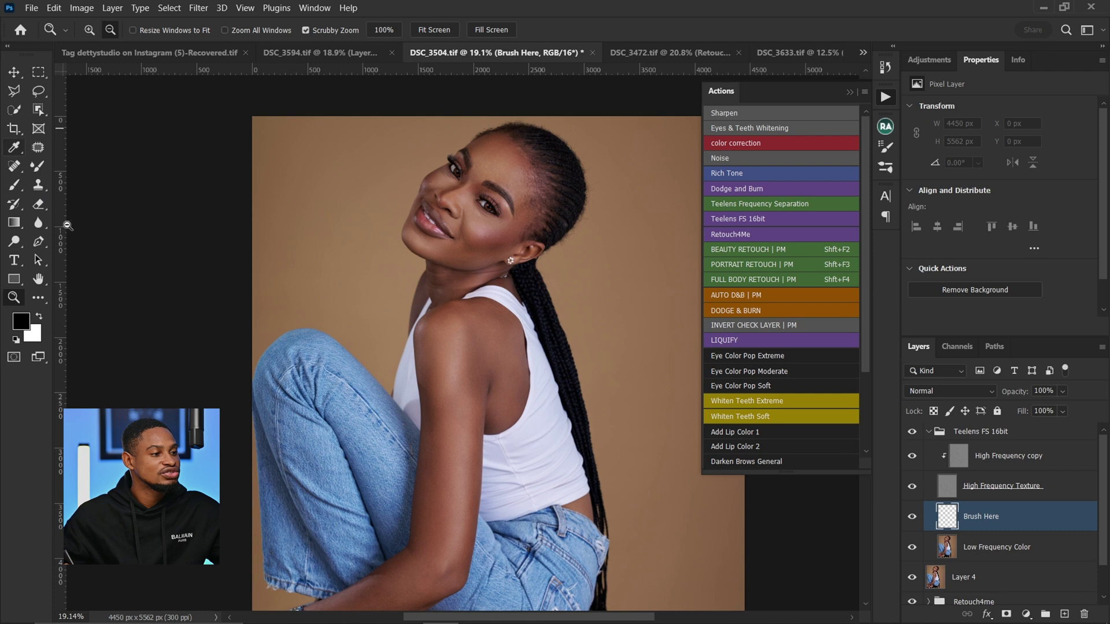
left_click(929, 432)
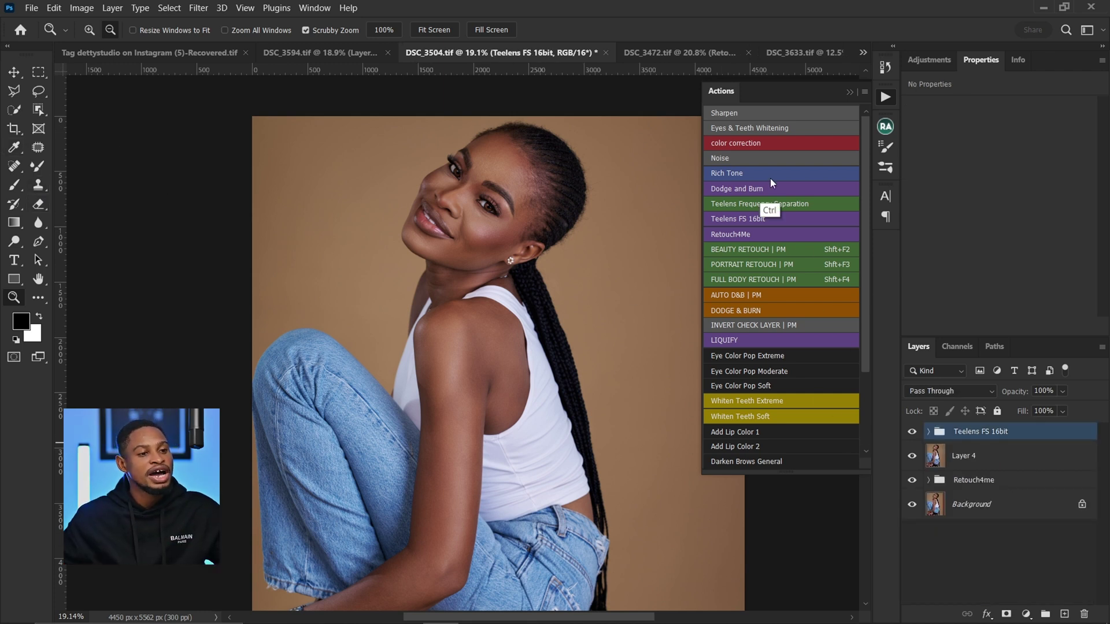
Run the Dodge and Burn action and expand its group to reveal the Dodge and Burn curves.
left_click(737, 188)
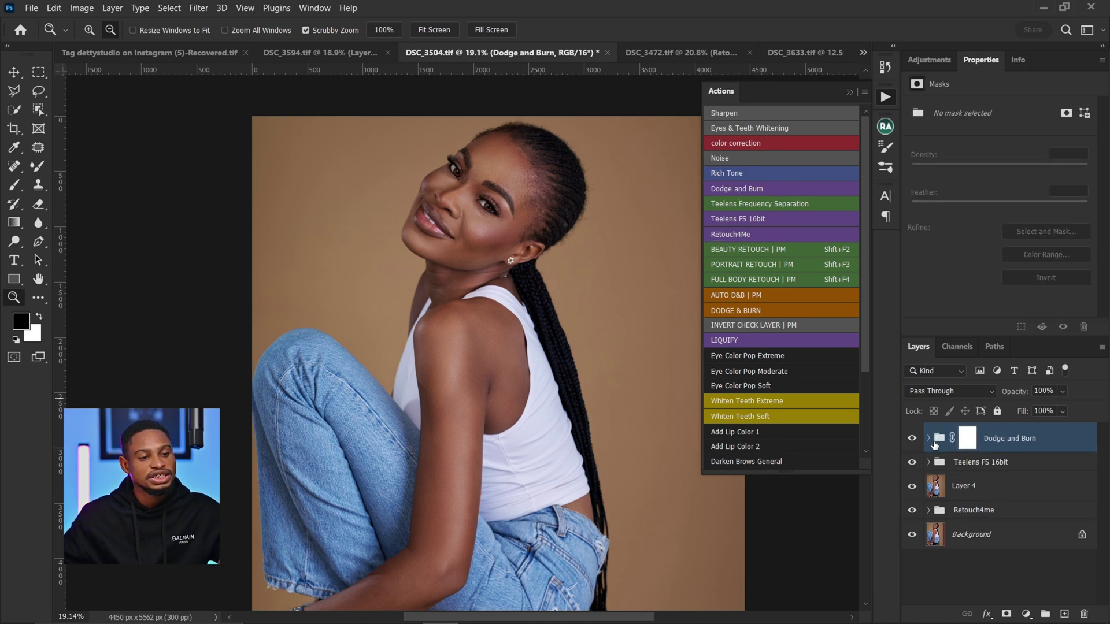
left_click(930, 440)
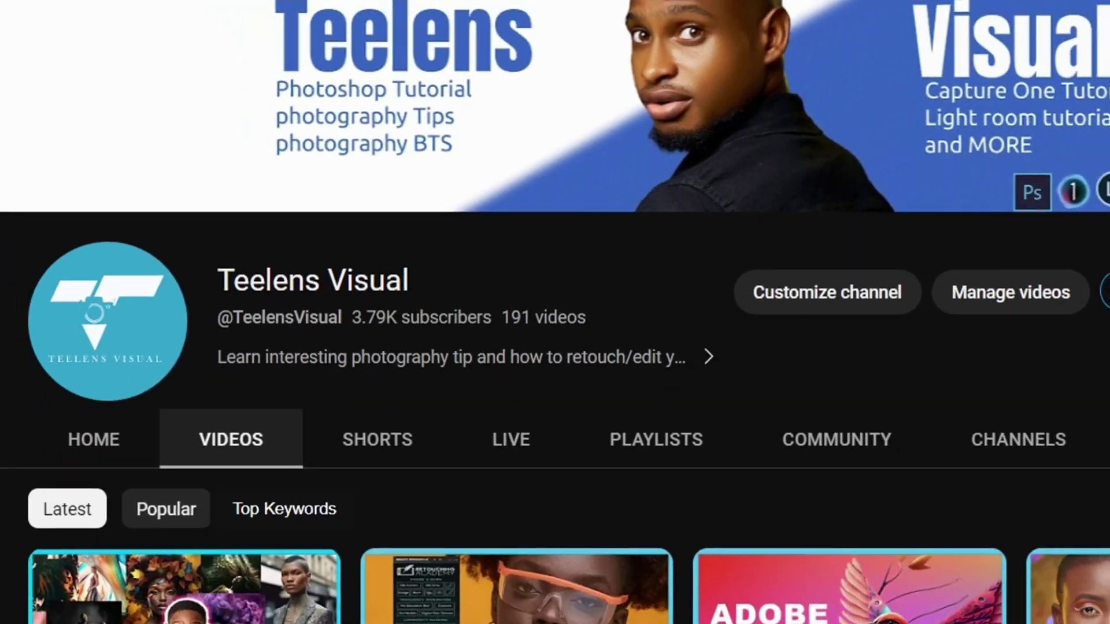
Scroll down through the Teelens Visual channel's video thumbnails.
scroll(149, 384, "down", 3)
scroll(159, 381, "down", 15)
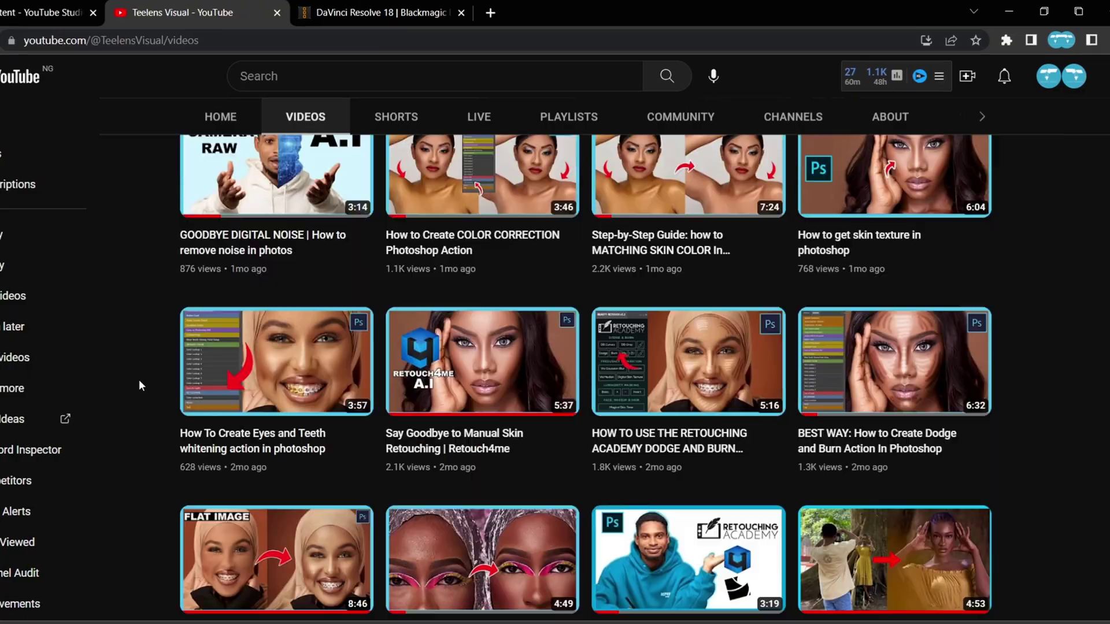
scroll(158, 381, "down", 10)
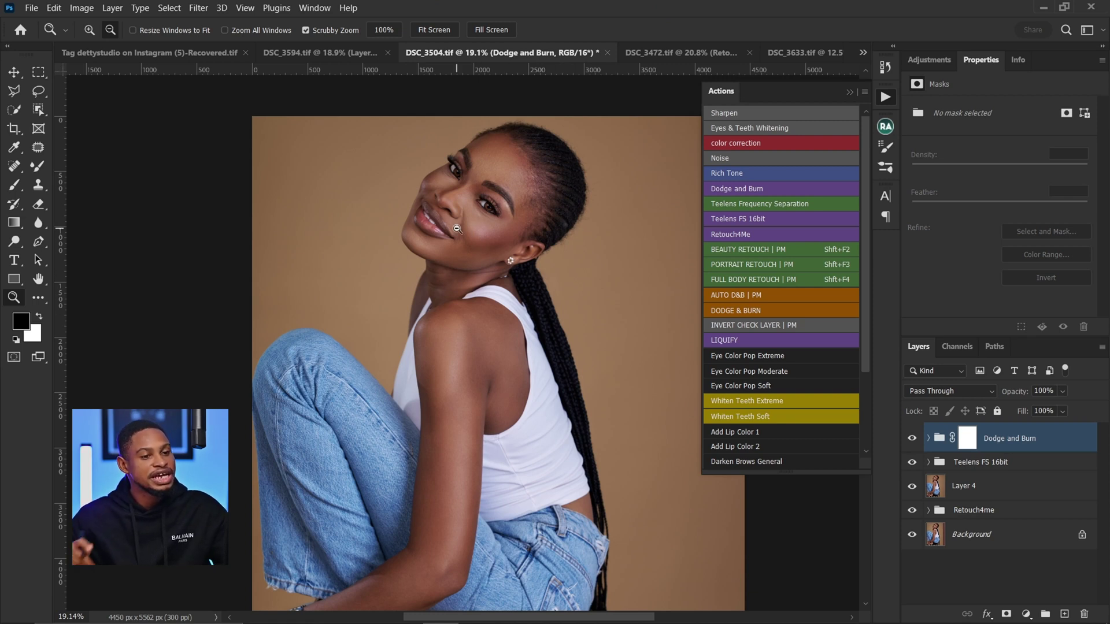
Add a Color Lookup adjustment layer and choose to load a 3D LUT file.
key("ctrl")
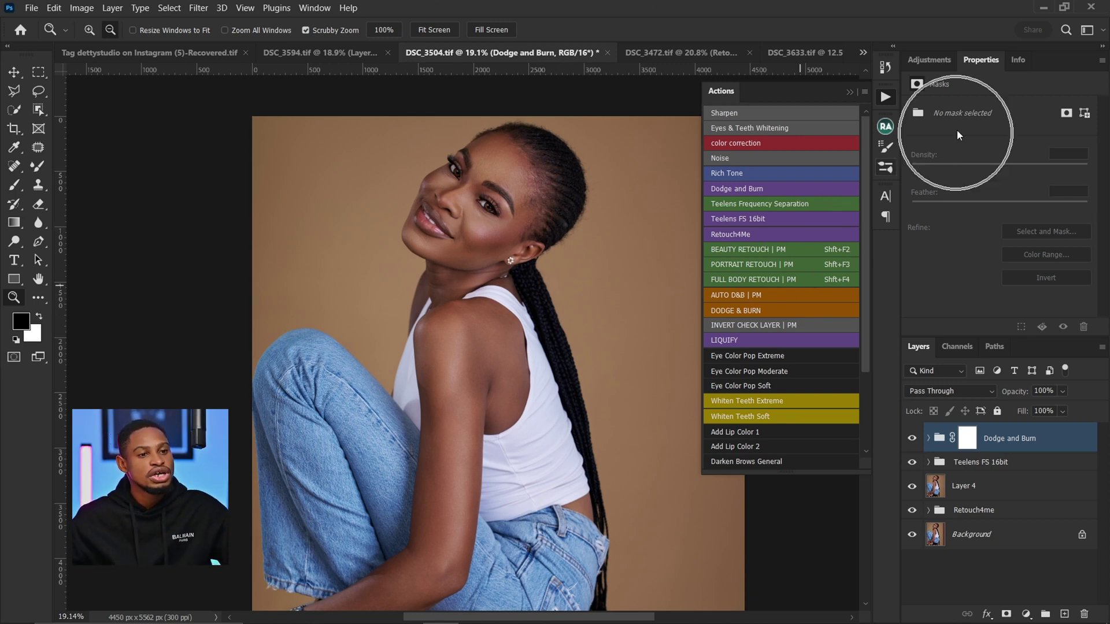
left_click(925, 60)
left_click(1010, 133)
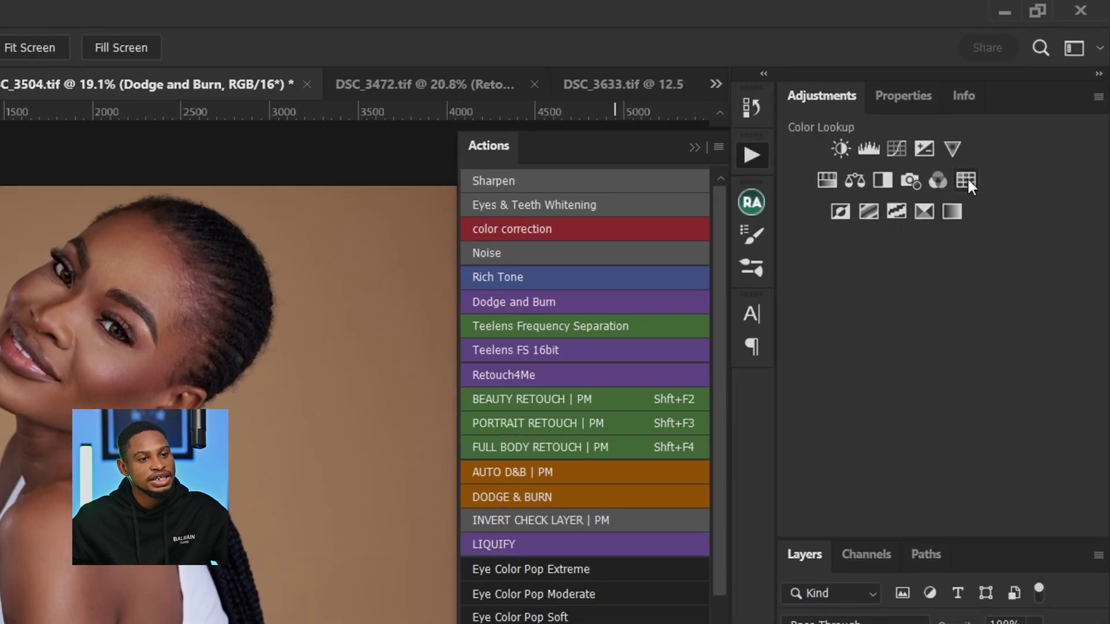
left_click(1019, 113)
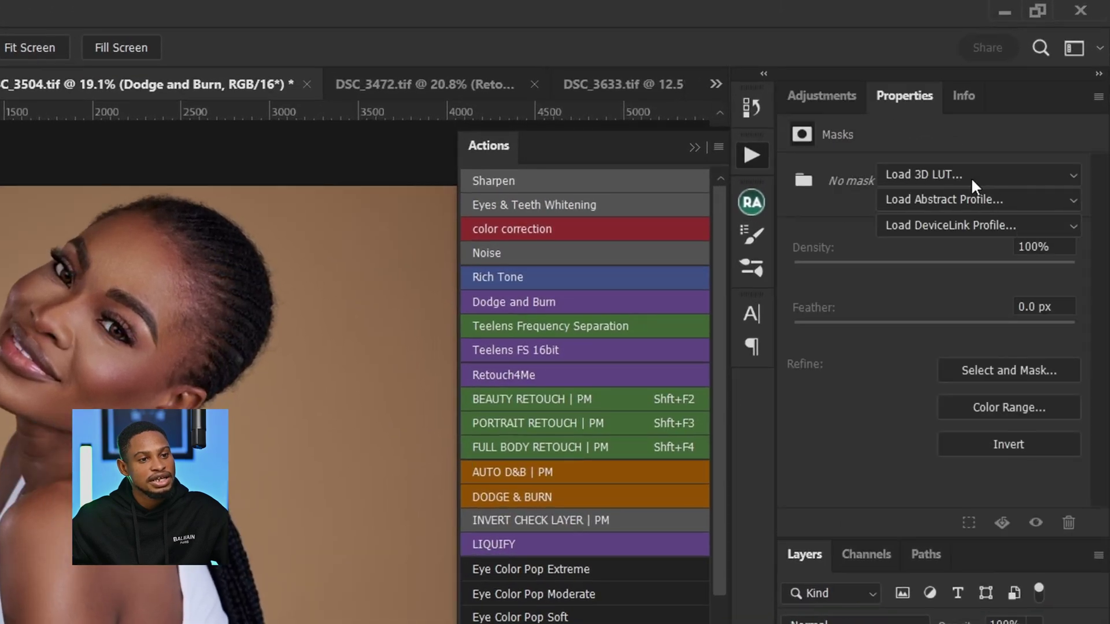
key("ctrl")
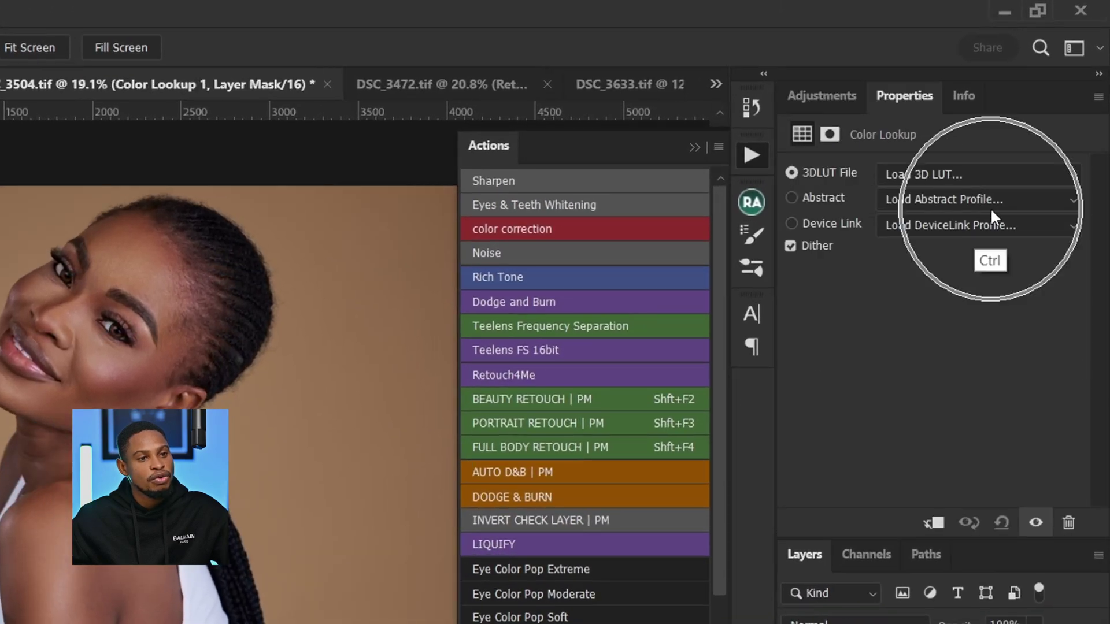
left_click(937, 174)
key("ctrl")
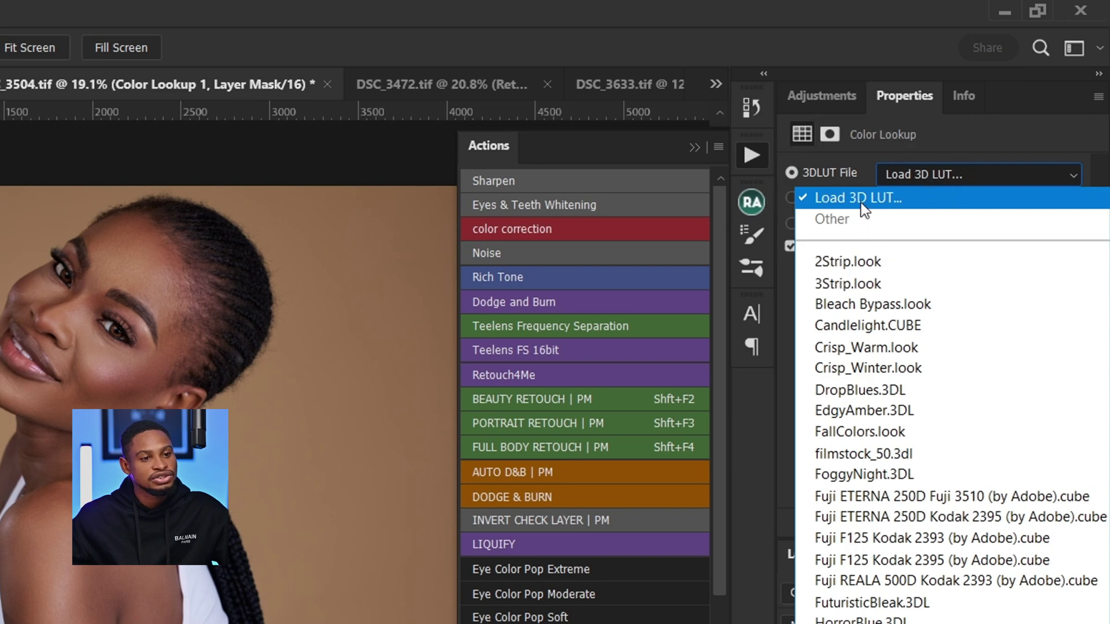
left_click(860, 199)
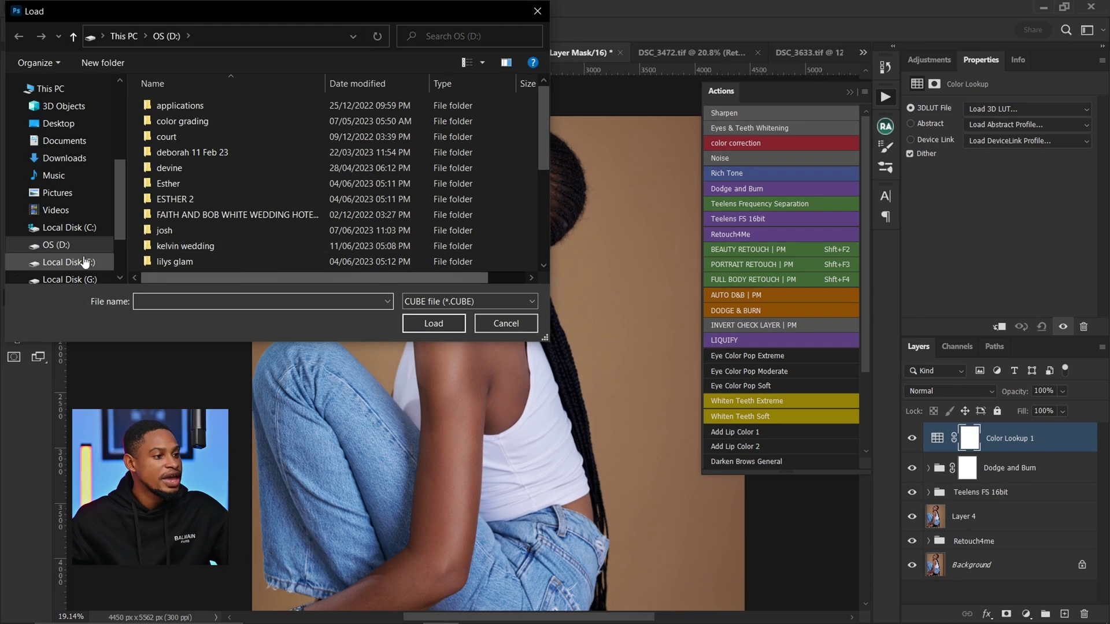
Browse to the LUT folder and load Ncourage Lut (4).CUBE onto the portrait.
left_click(62, 262)
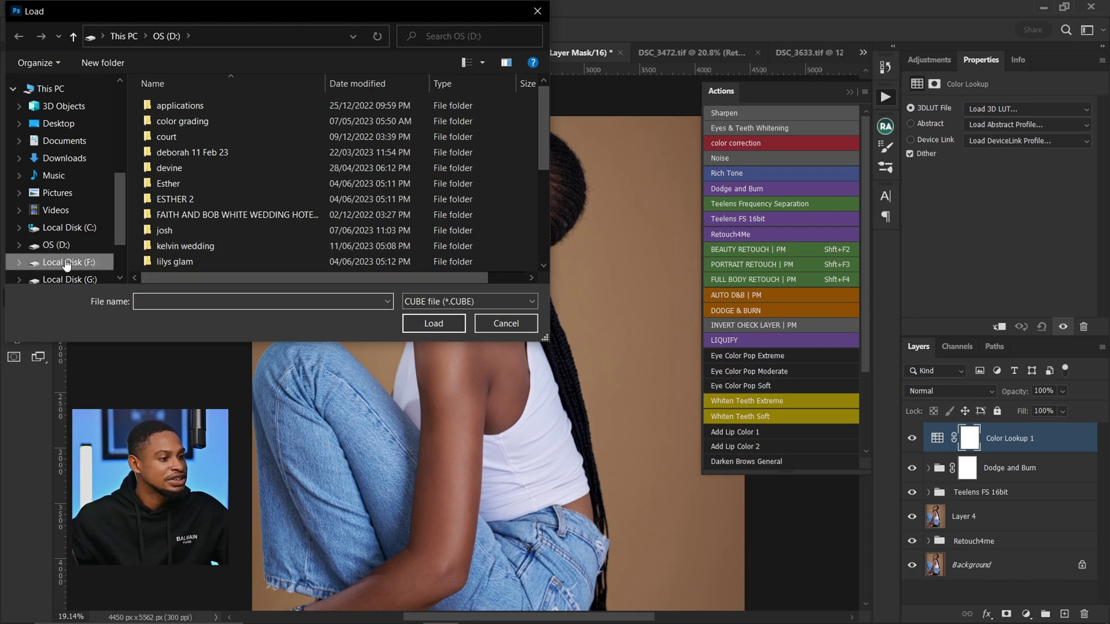
left_click(19, 204)
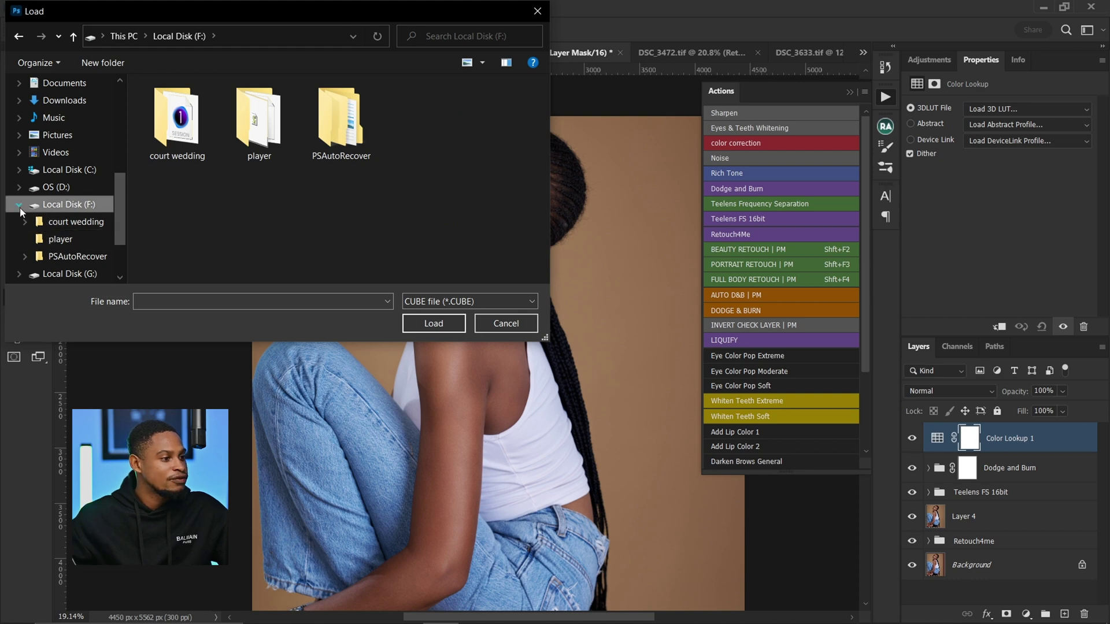
scroll(123, 249, "down", 2)
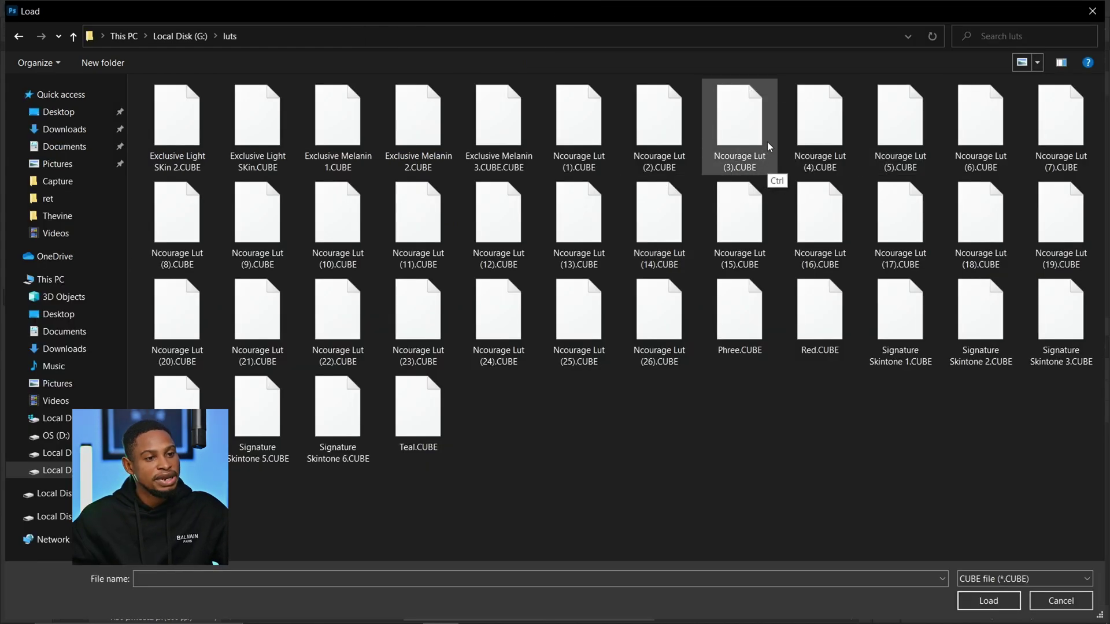
left_click(821, 130)
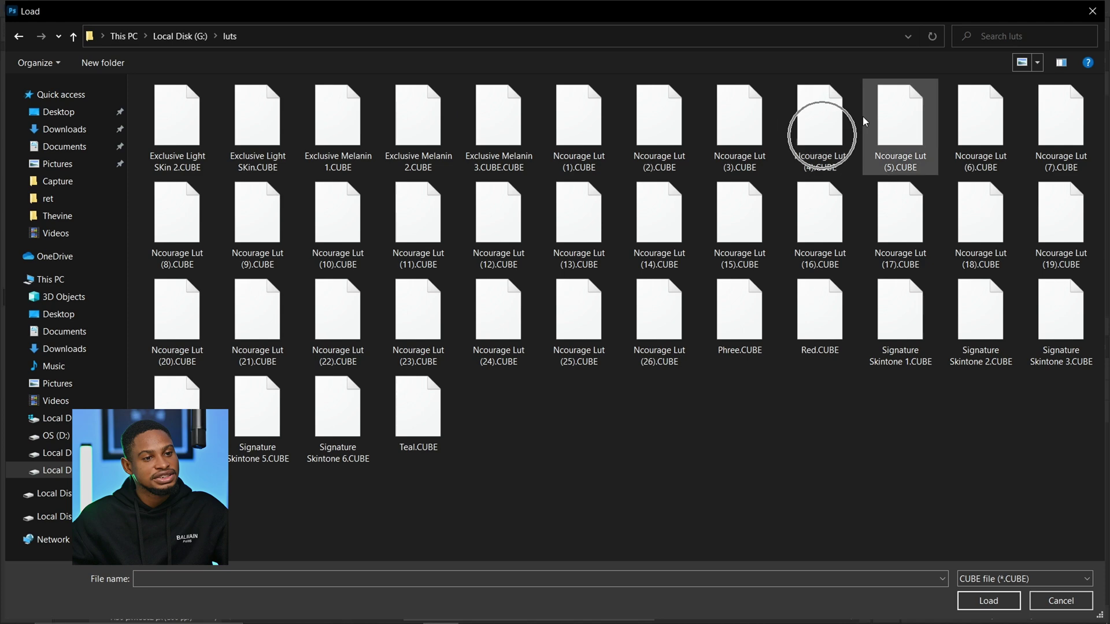
left_click(989, 601)
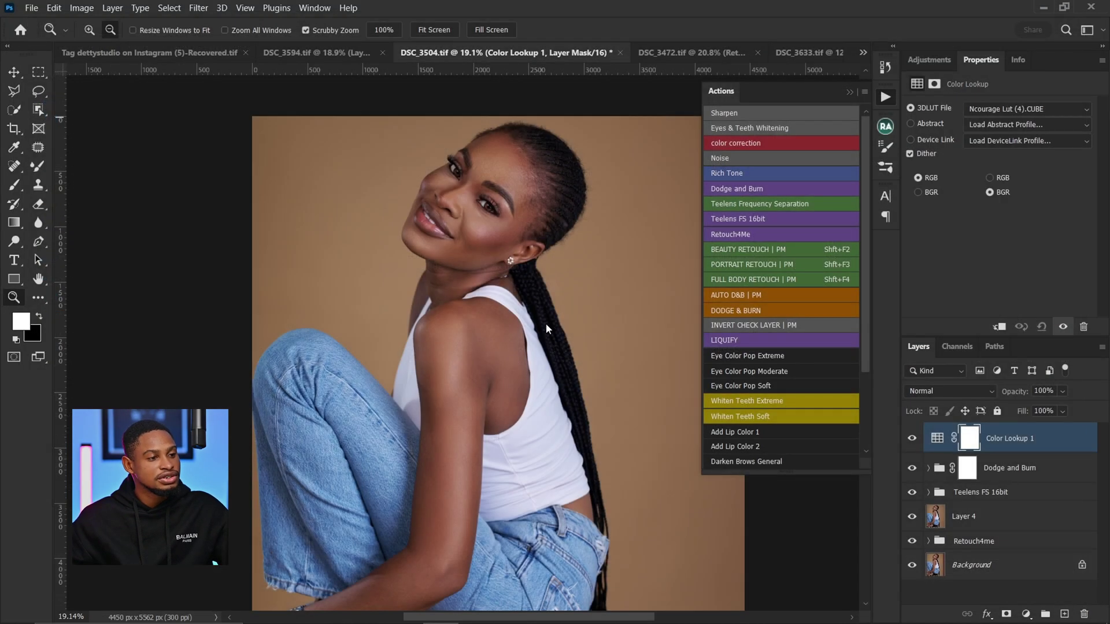
Compare the portrait with and without the teal grade, then delete Color Lookup 1.
left_click(913, 440)
left_click(913, 441)
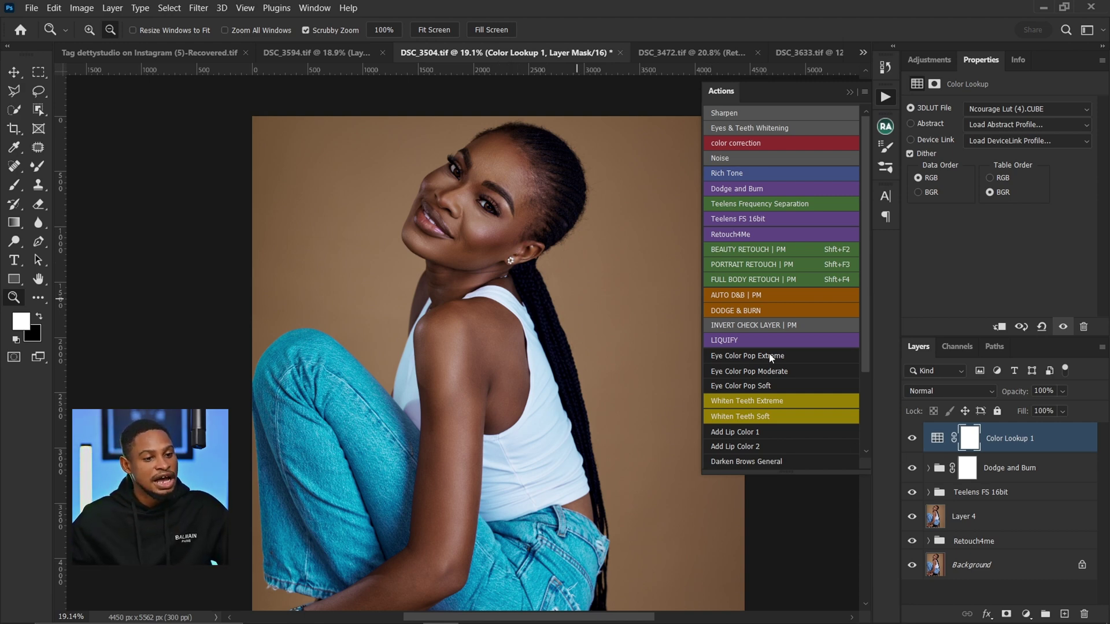
left_click(912, 440)
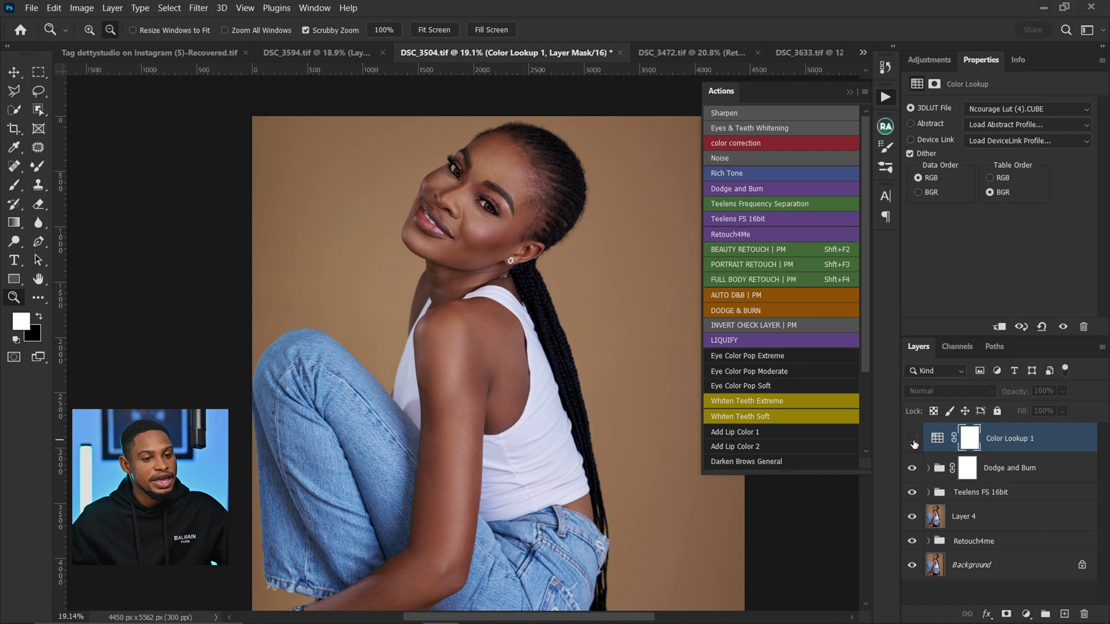
left_click(912, 439)
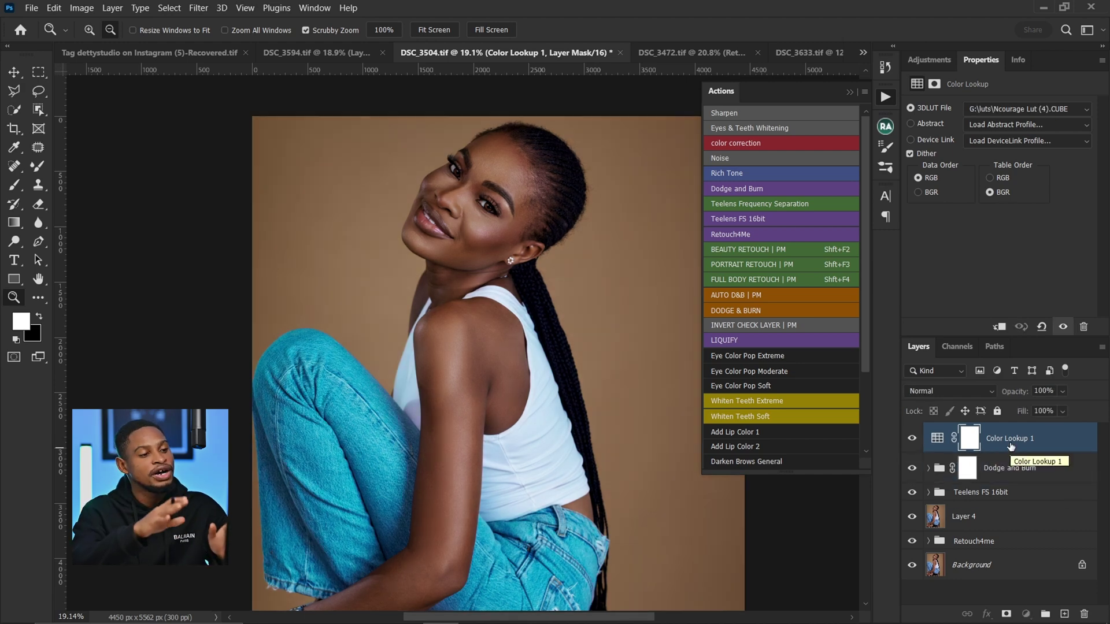
mouse_move(1064, 450)
left_mouse_down()
mouse_move(1058, 523)
mouse_move(1084, 614)
left_mouse_up()
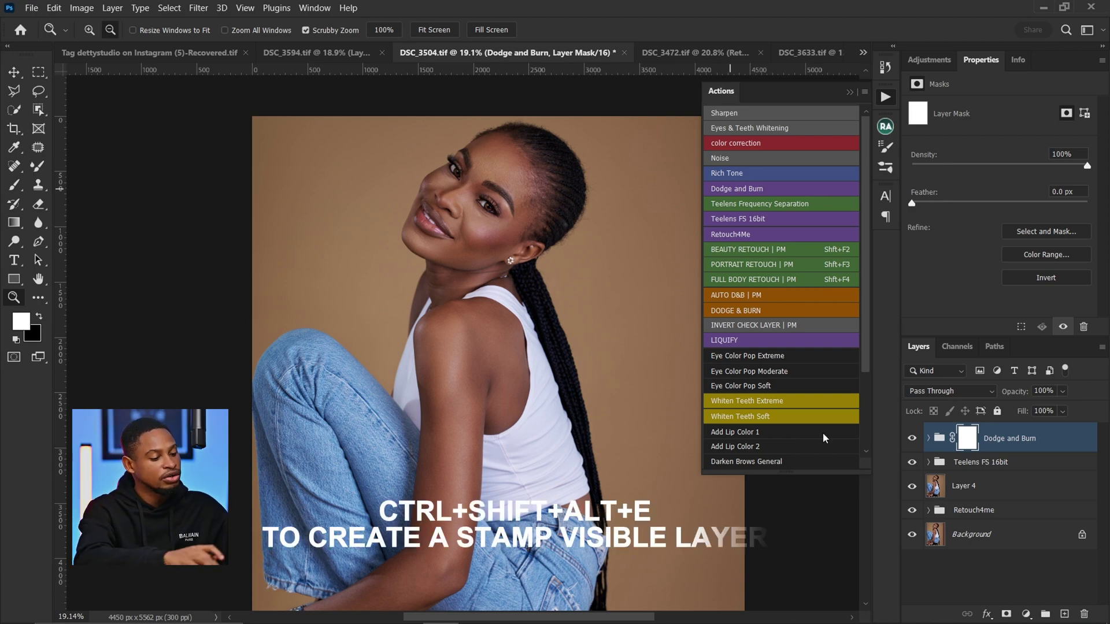
Stamp the visible layers into a new layer and grade it with the Untitled Camera Raw preset.
key("ctrl+shift+alt+e")
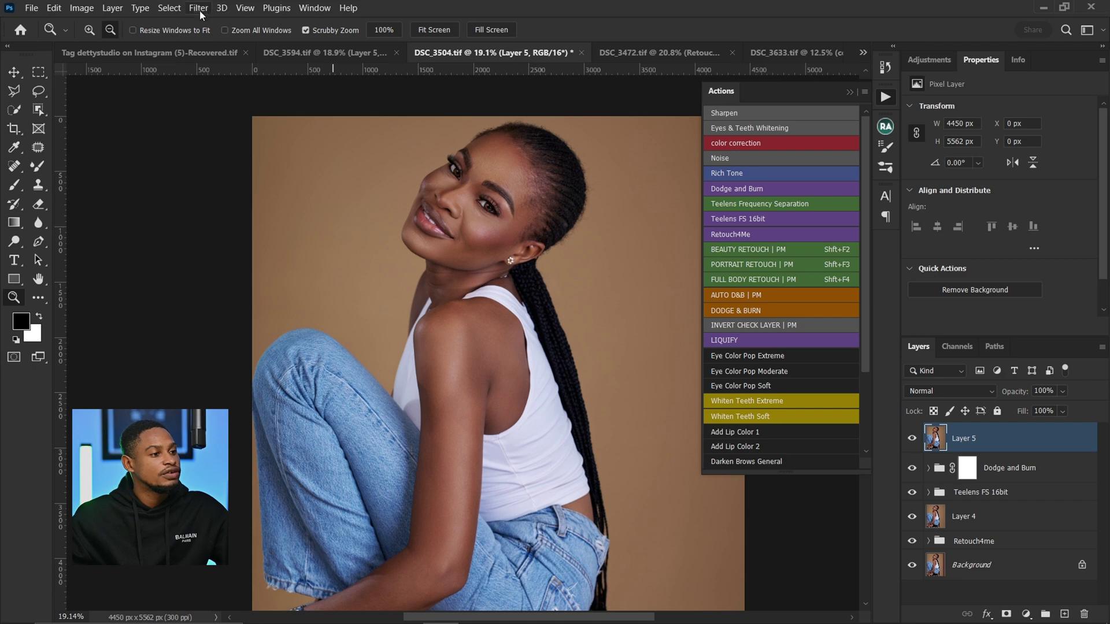
left_click(198, 8)
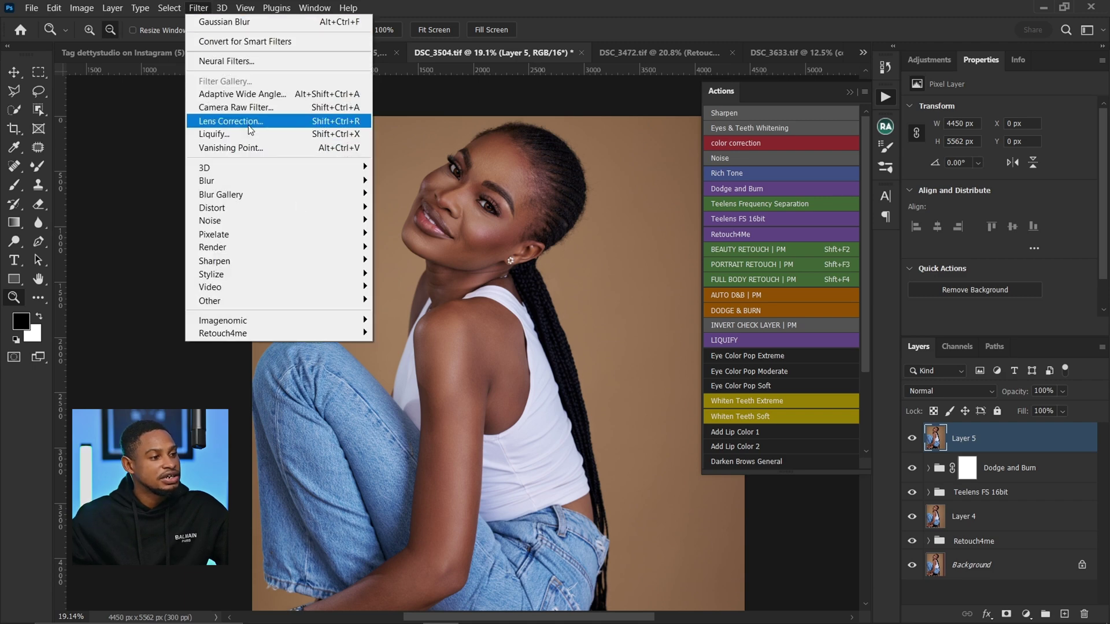
left_click(243, 108)
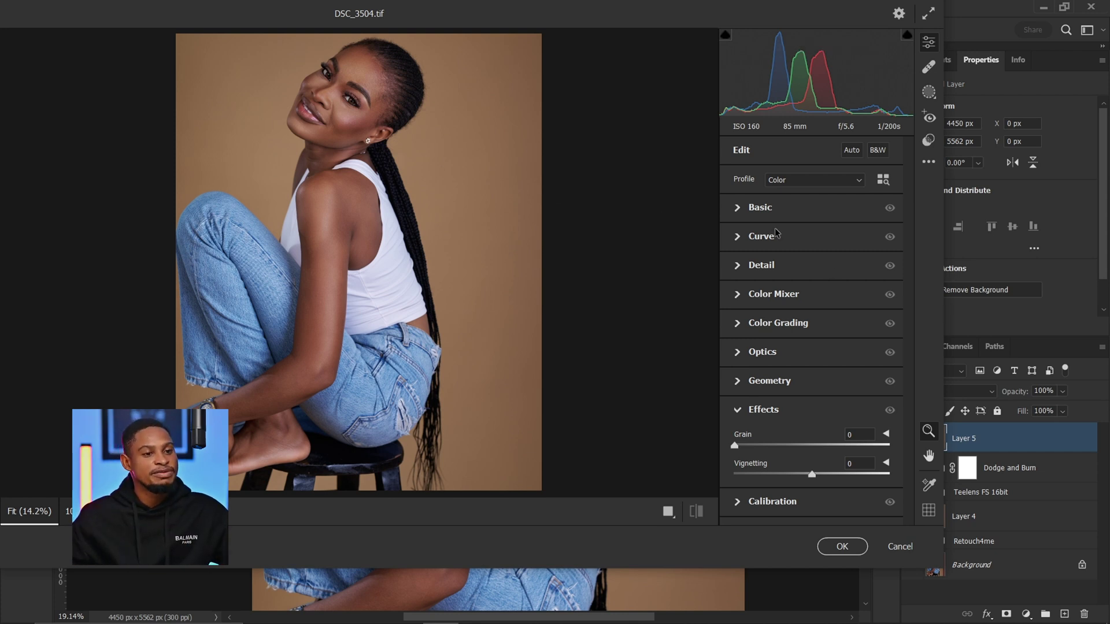
left_click(929, 141)
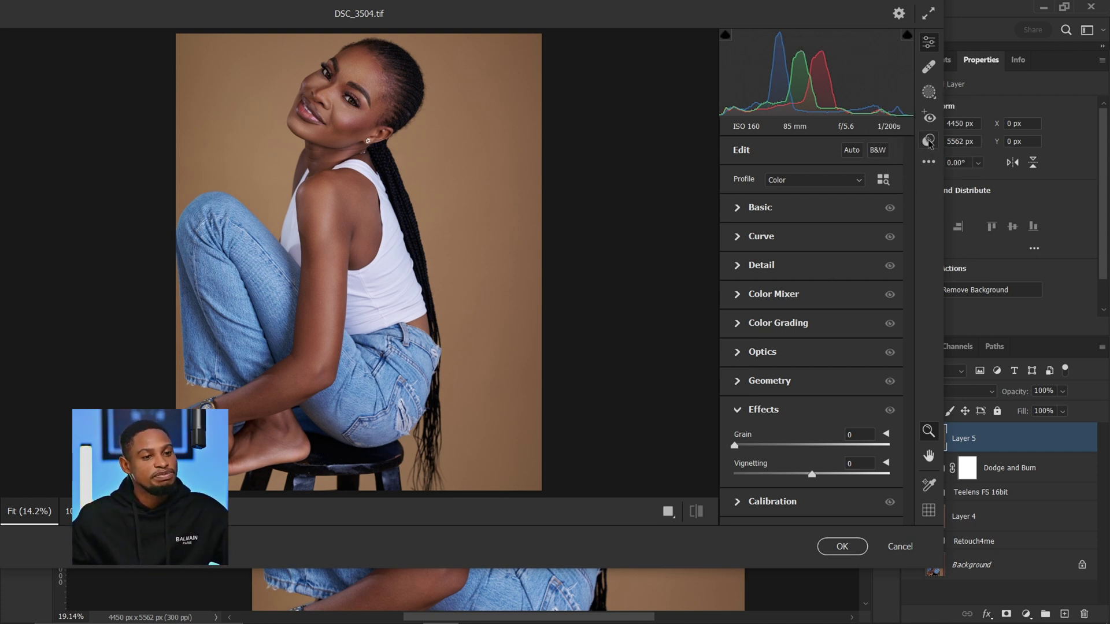
left_click(776, 332)
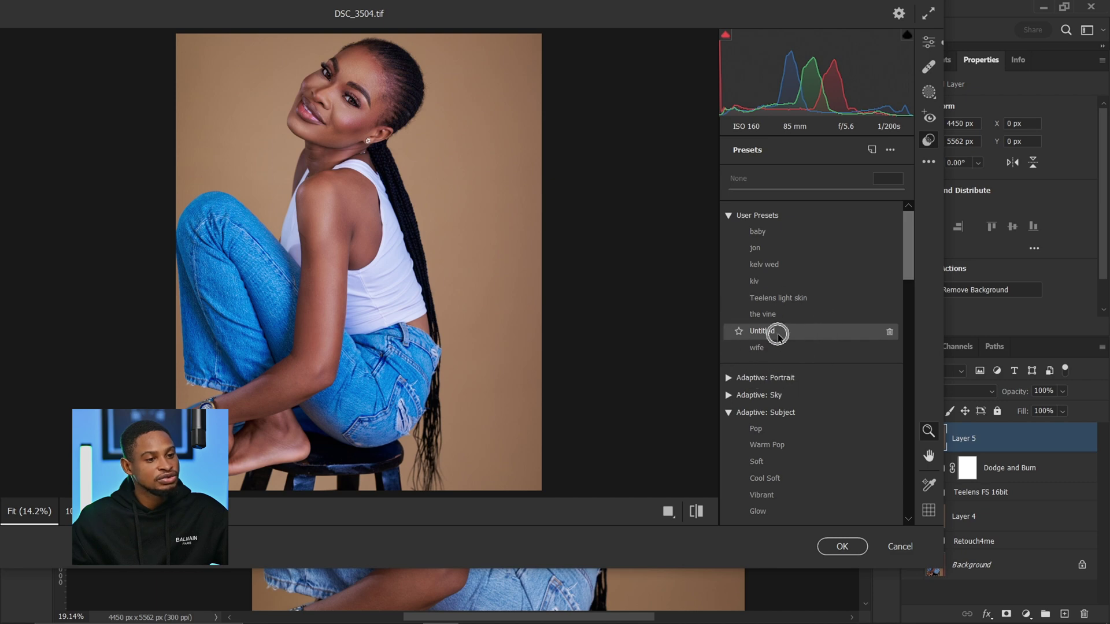
left_click(698, 512)
left_click(699, 513)
left_click(698, 512)
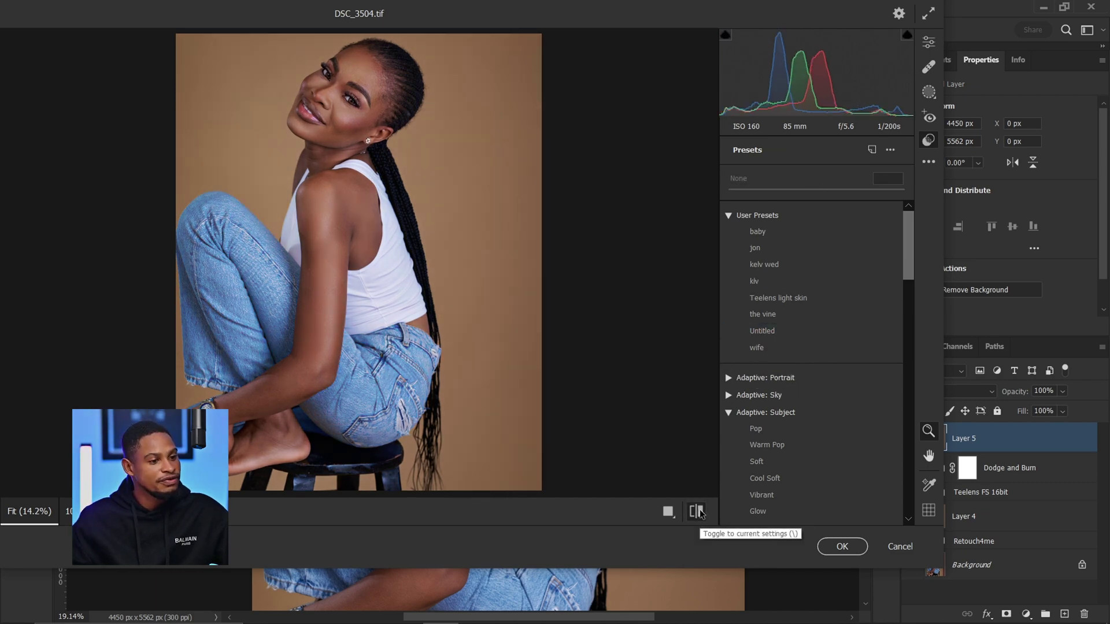
left_click(698, 512)
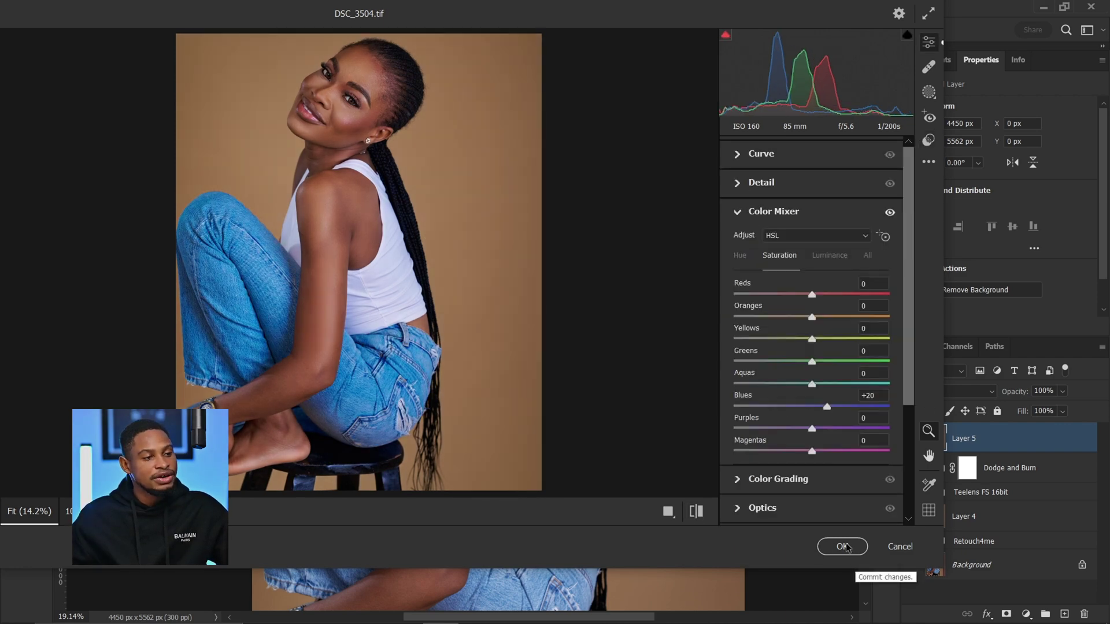
left_click(844, 547)
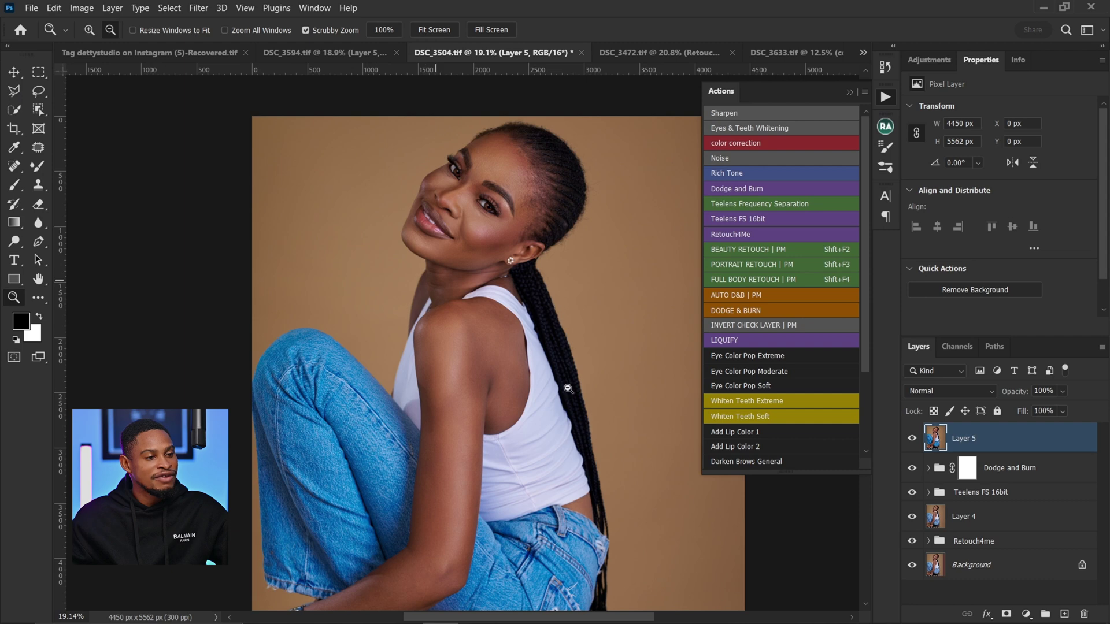
Switch to DSC_3594.tif and select its stamped Layer 5.
scroll(488, 219, "down", 2)
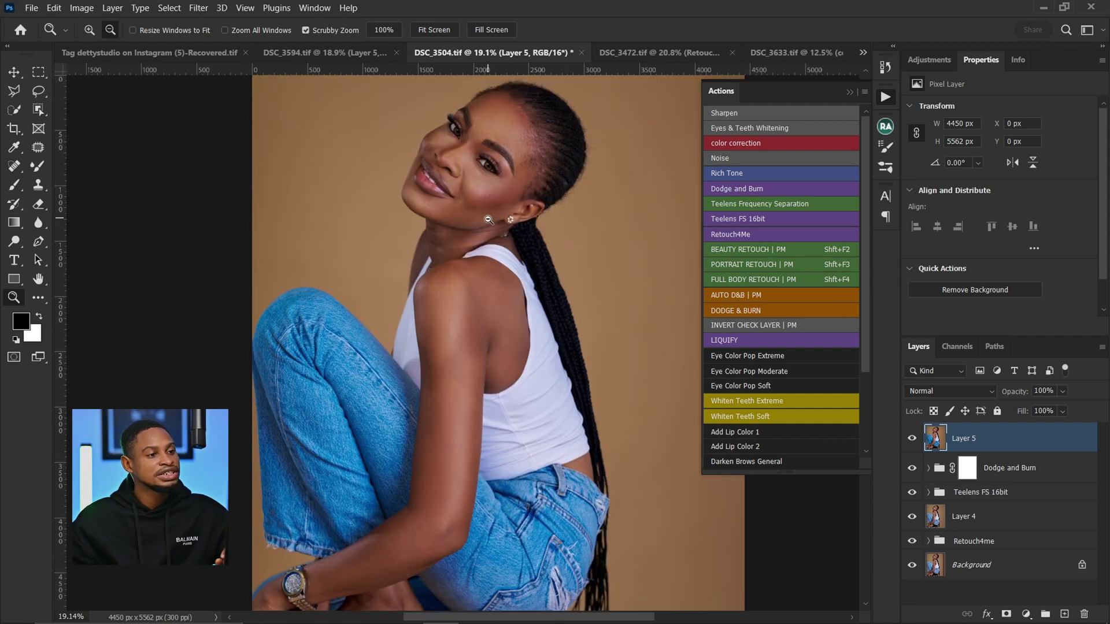
left_click(367, 53)
left_click_drag(467, 278, 445, 244)
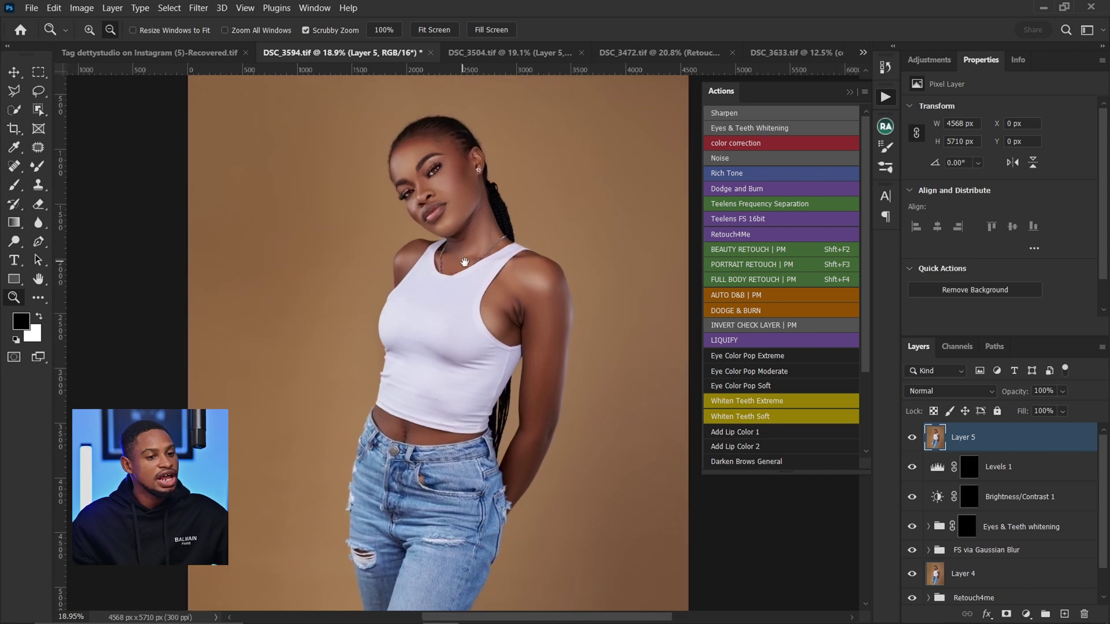
left_click(957, 445)
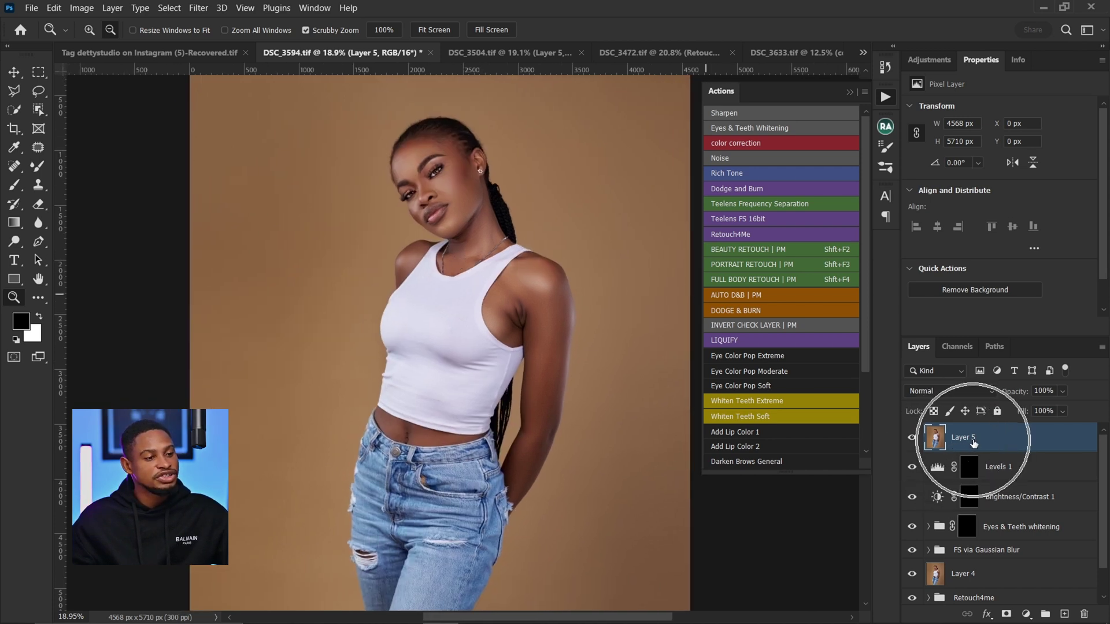
Run the Camera Raw Filter on DSC_3594's Layer 5 and apply the test user preset.
left_click(199, 8)
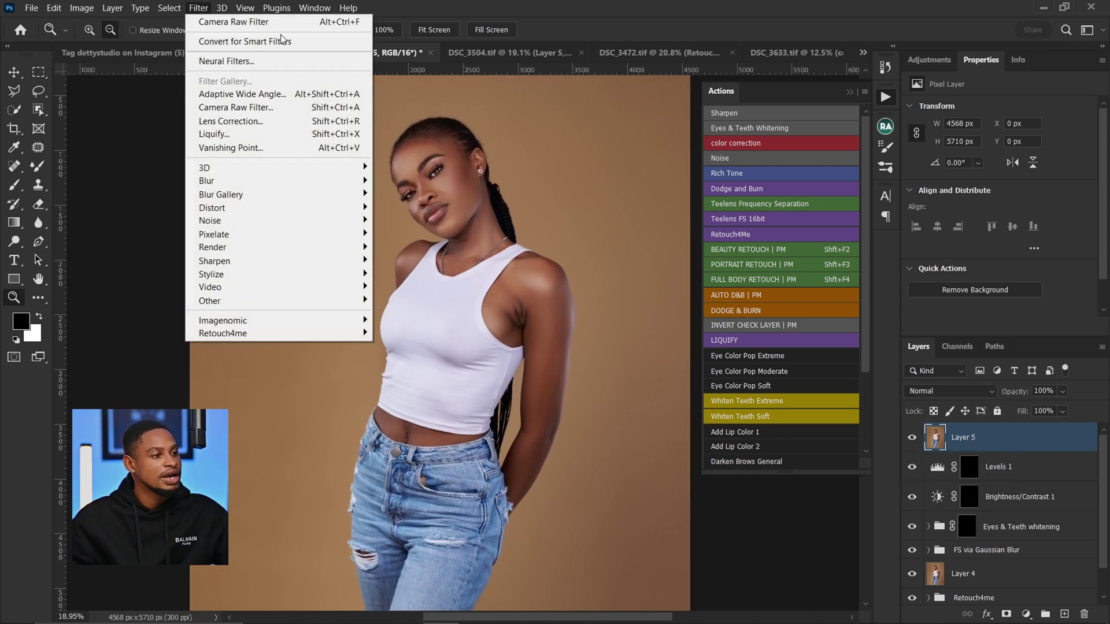
left_click(266, 109)
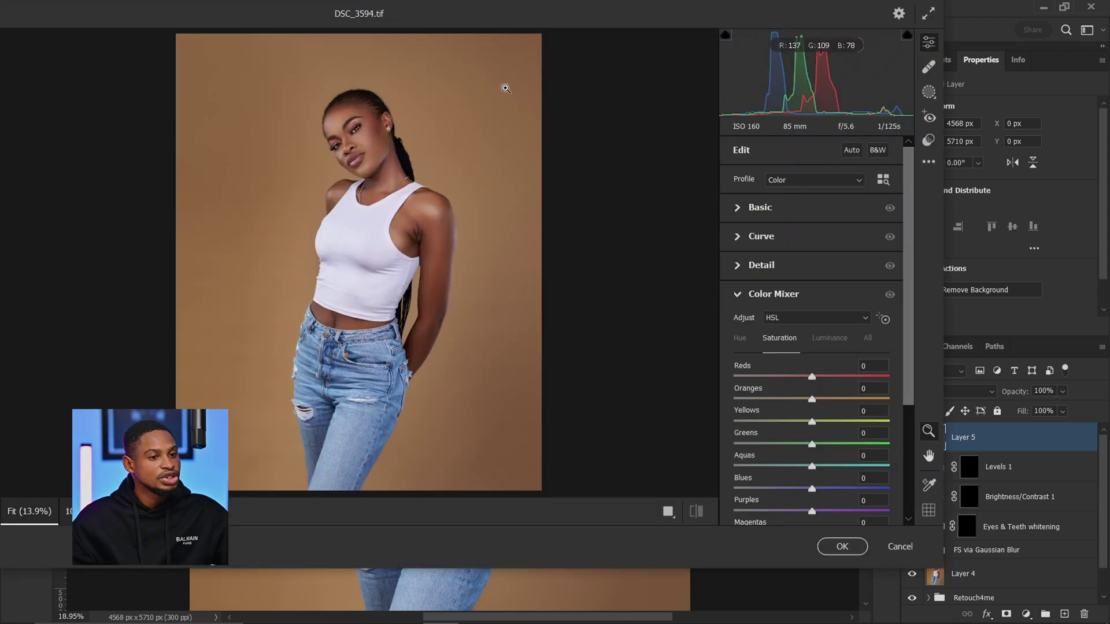
left_click(738, 296)
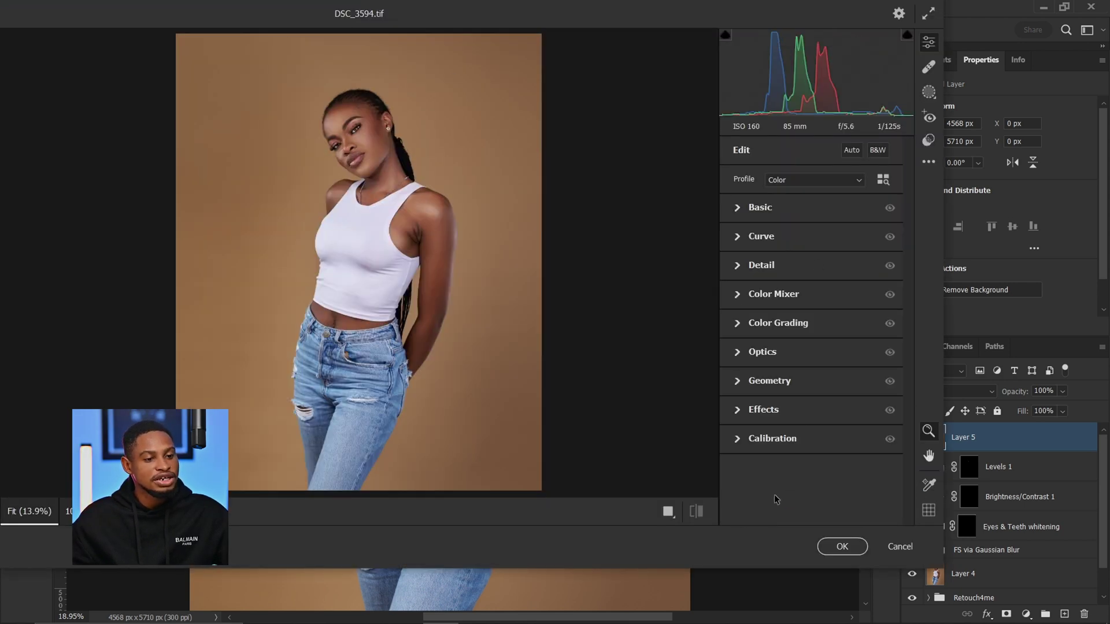
left_click(738, 440)
left_click(738, 235)
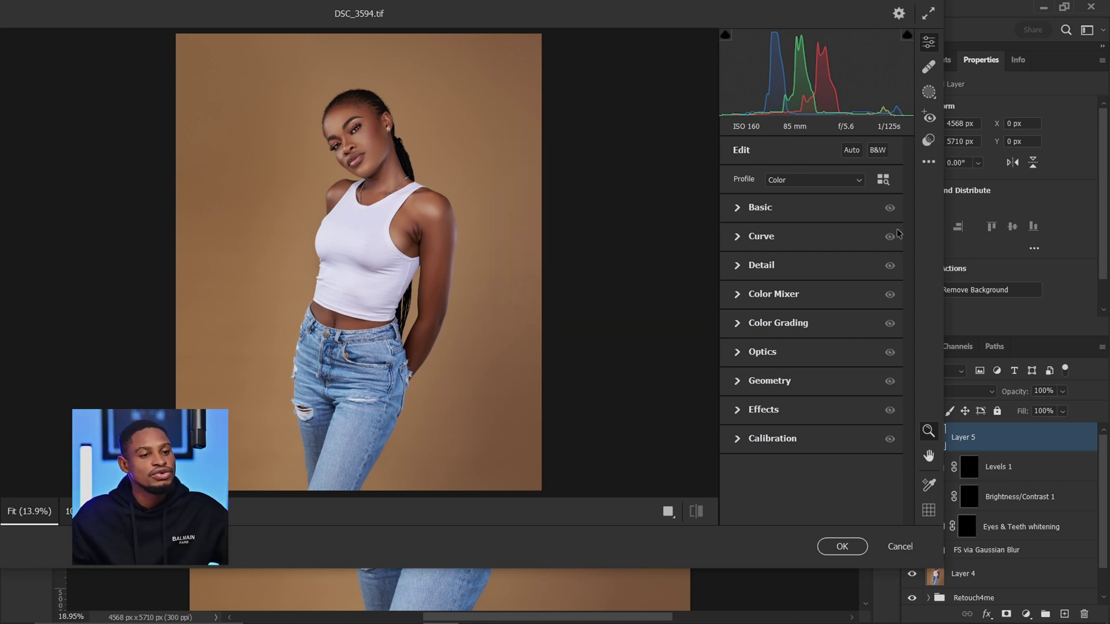
left_click(930, 141)
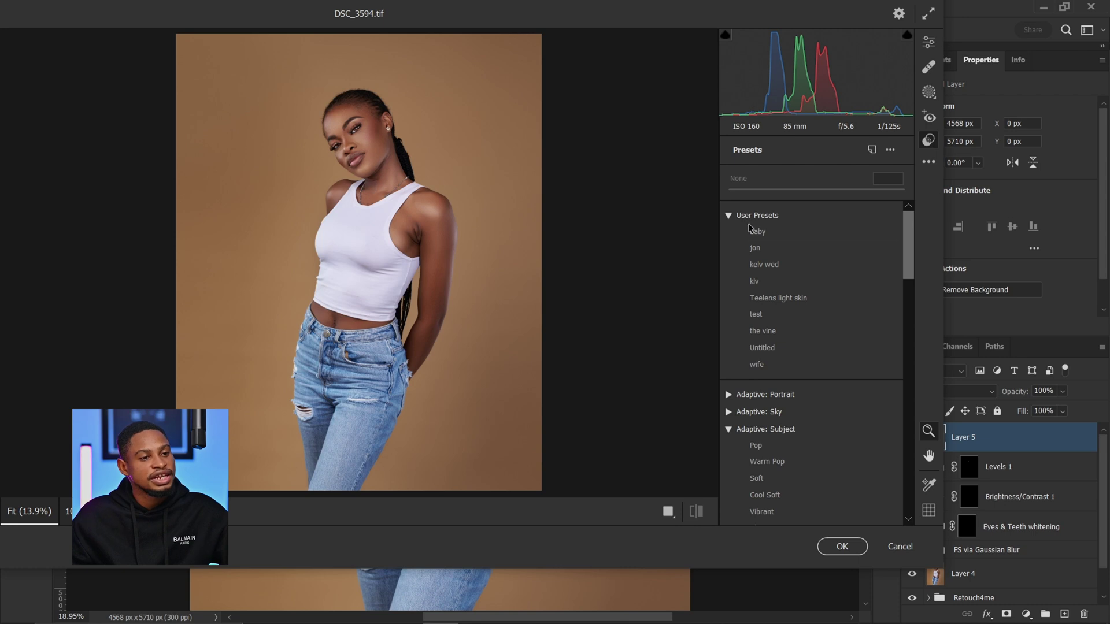
left_click(774, 317)
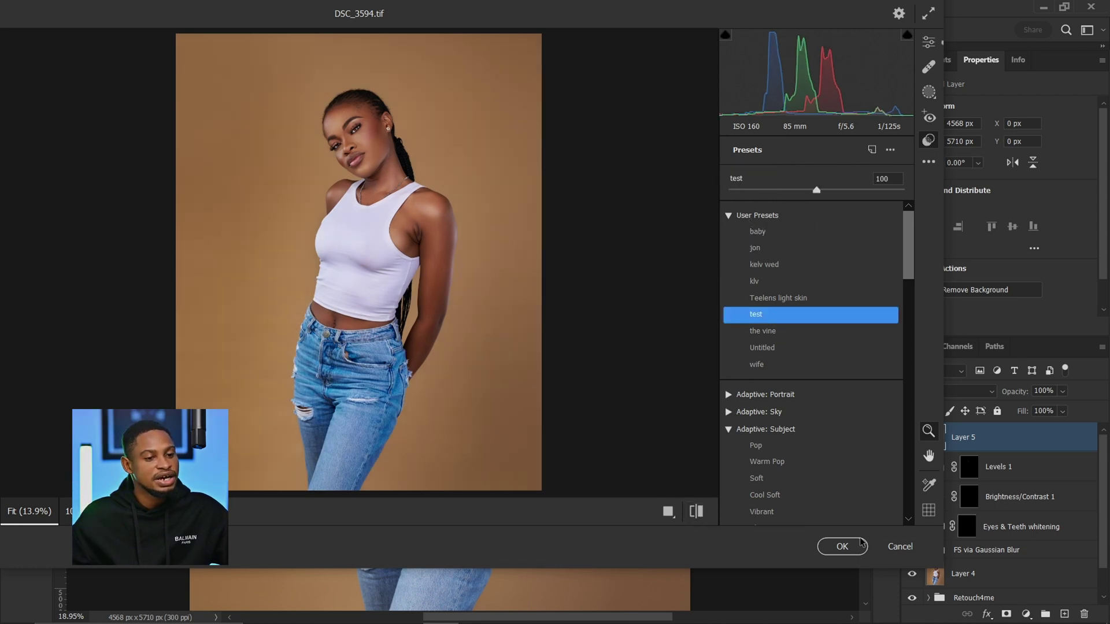
left_click(840, 547)
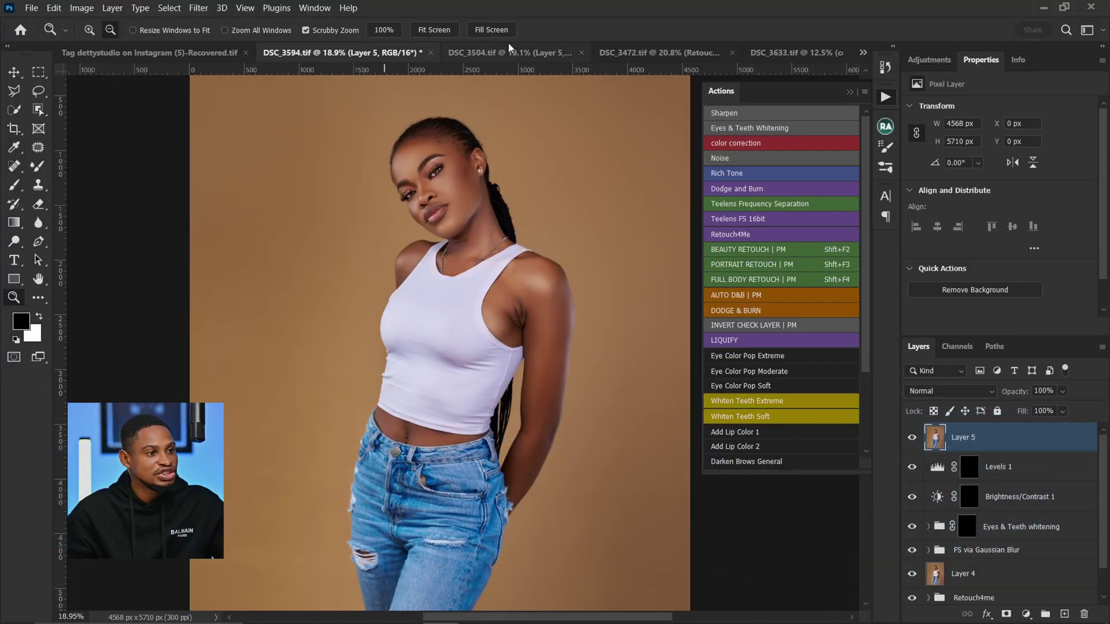
Switch to DSC_3633.tif and add a Hue/Saturation adjustment layer.
left_click(524, 55)
left_click(652, 49)
left_click(758, 51)
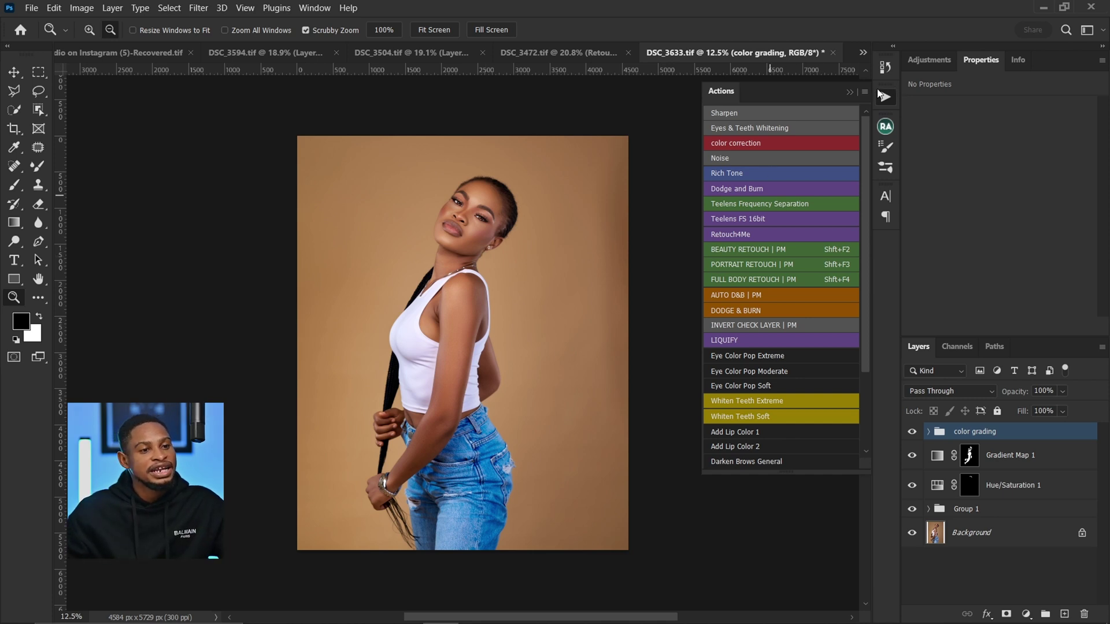
left_click(926, 64)
left_click(950, 113)
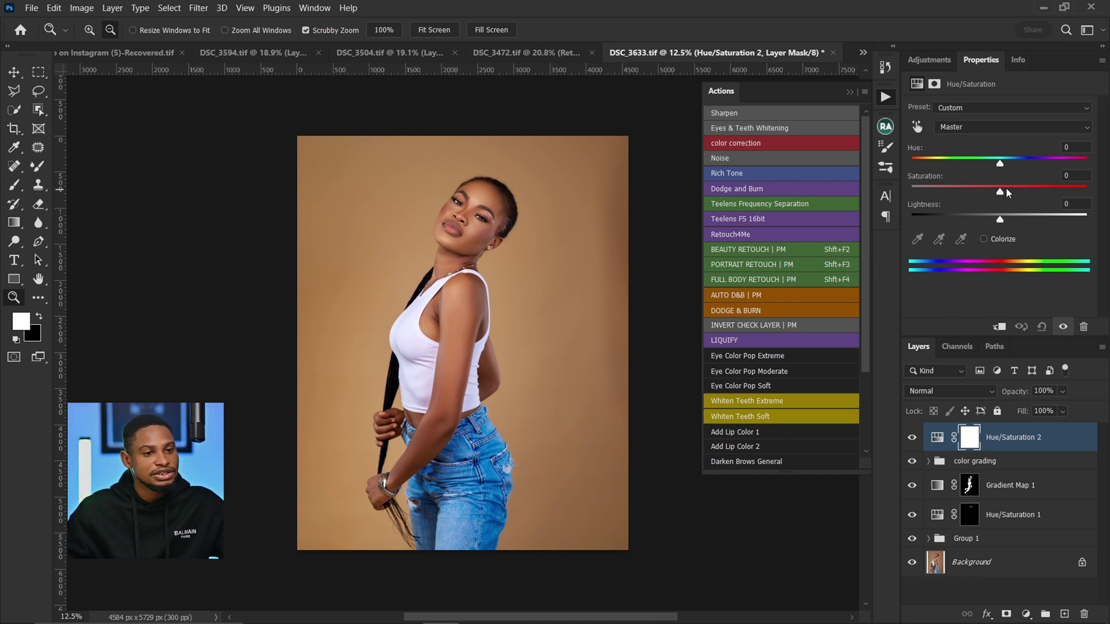
Add a Levels adjustment with black point 9 and the white point pulled in.
left_click(931, 60)
left_click(959, 94)
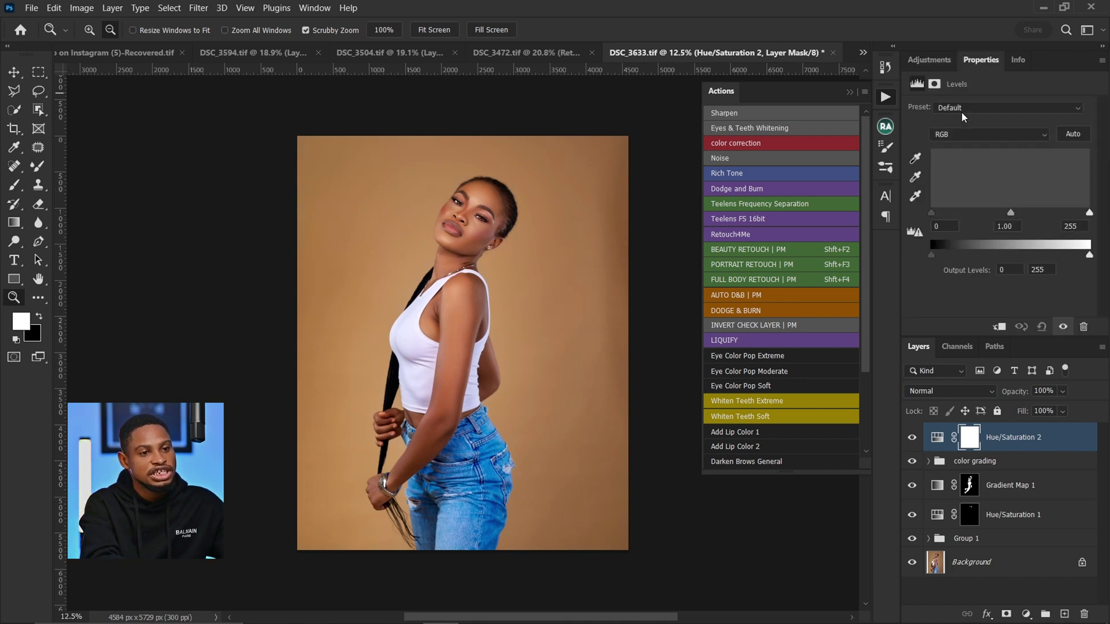
left_click_drag(932, 212, 937, 213)
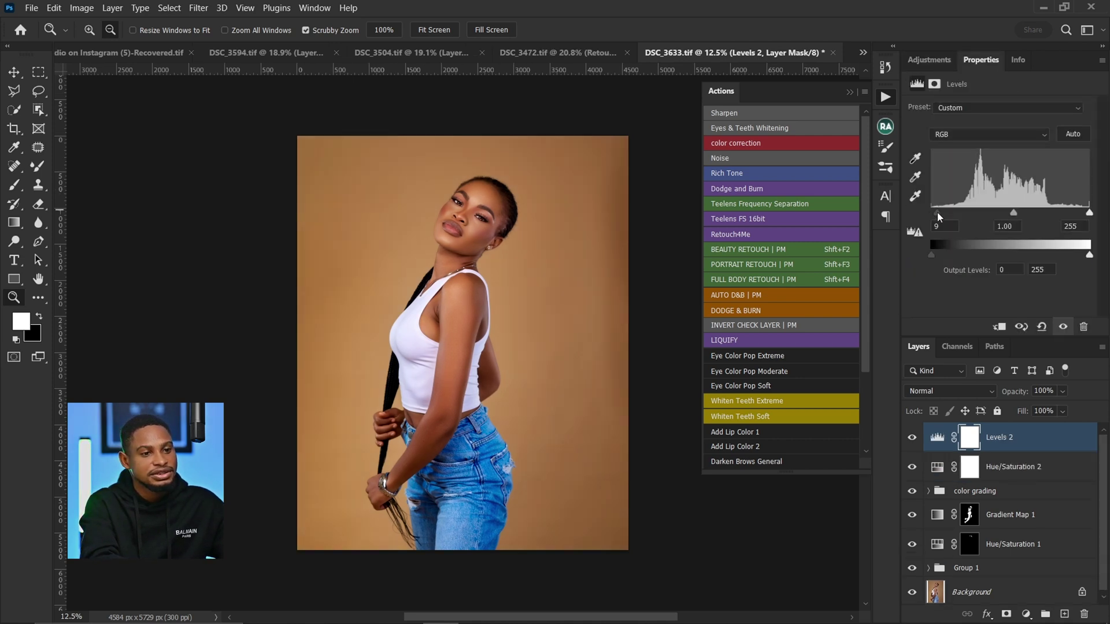
left_click_drag(1090, 213, 1081, 214)
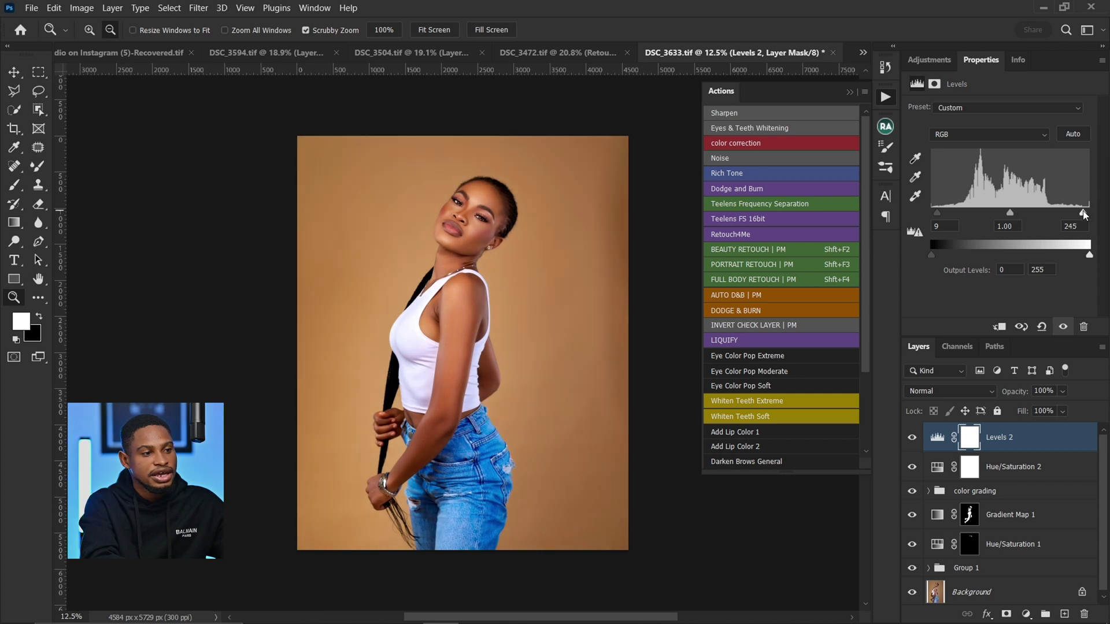
Add Color Balance with Cyan -23 and Magenta -10, then group the three adjustments into Group 2.
left_click(951, 108)
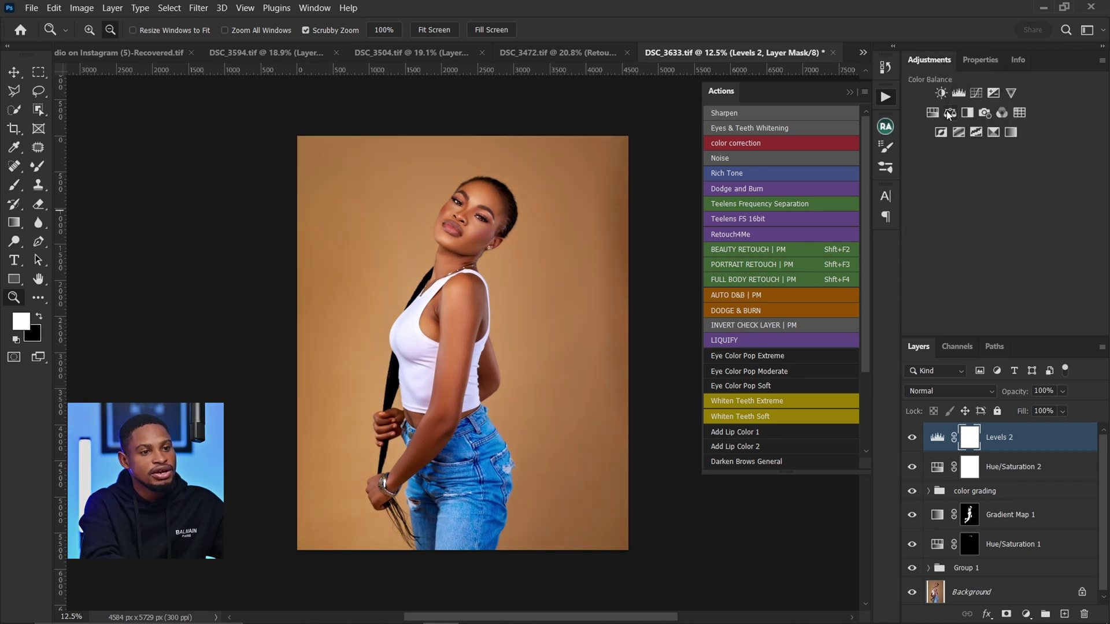
left_click(946, 110)
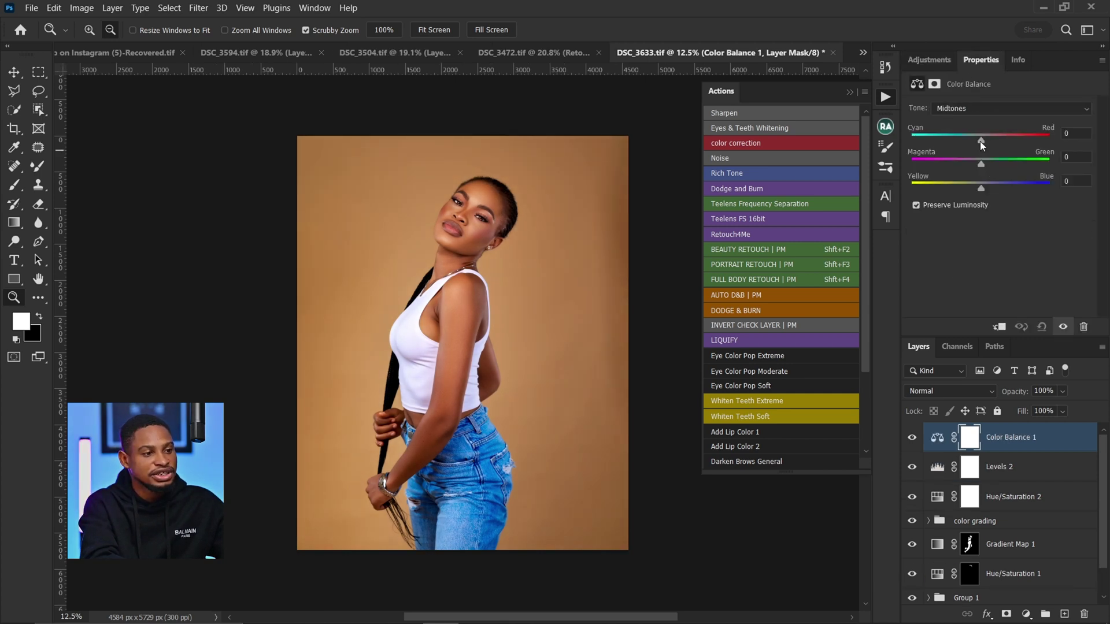
left_click(980, 141)
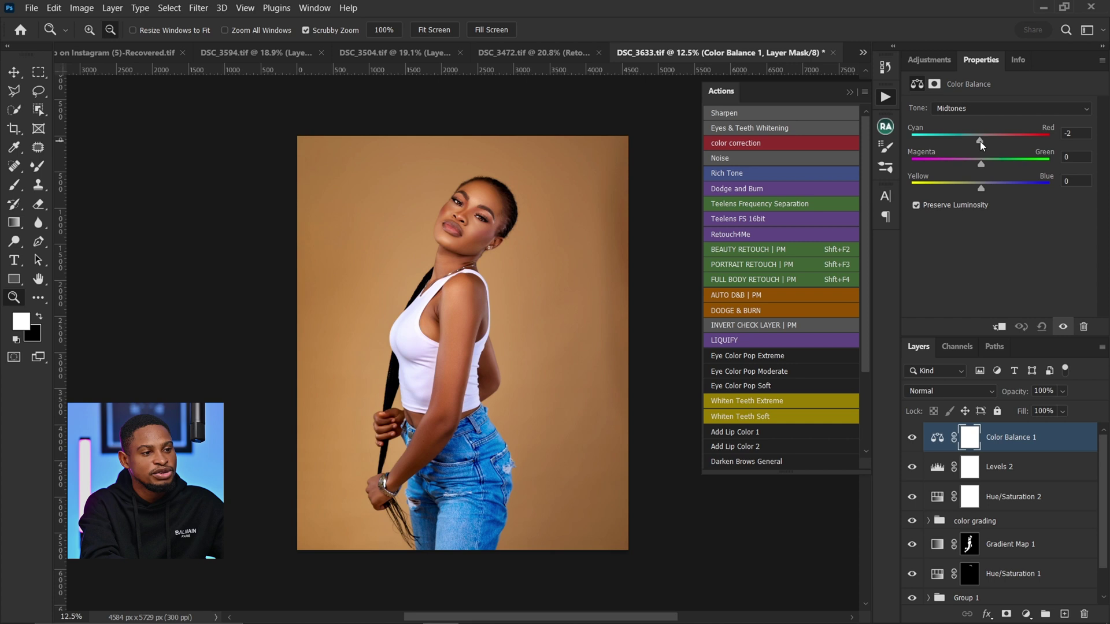
left_click_drag(980, 167, 973, 166)
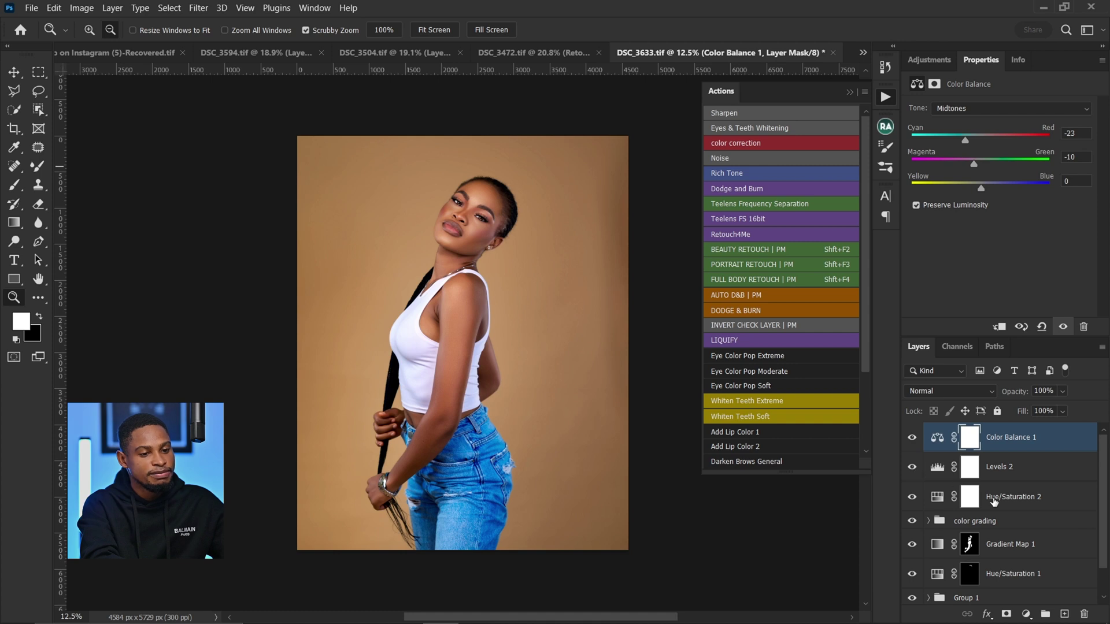
left_click(1006, 510, "shift")
key("ctrl+g")
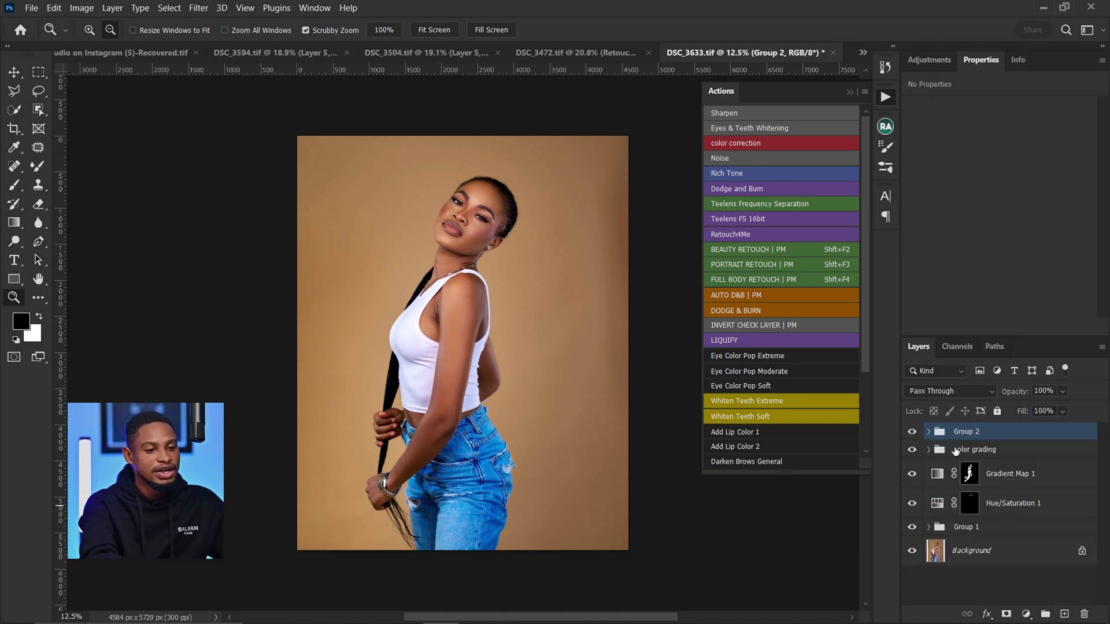
Compare DSC_3633 with Group 2 hidden and shown, glancing at DSC_3472 before returning.
left_click(911, 433)
left_click(910, 433)
left_click(576, 53)
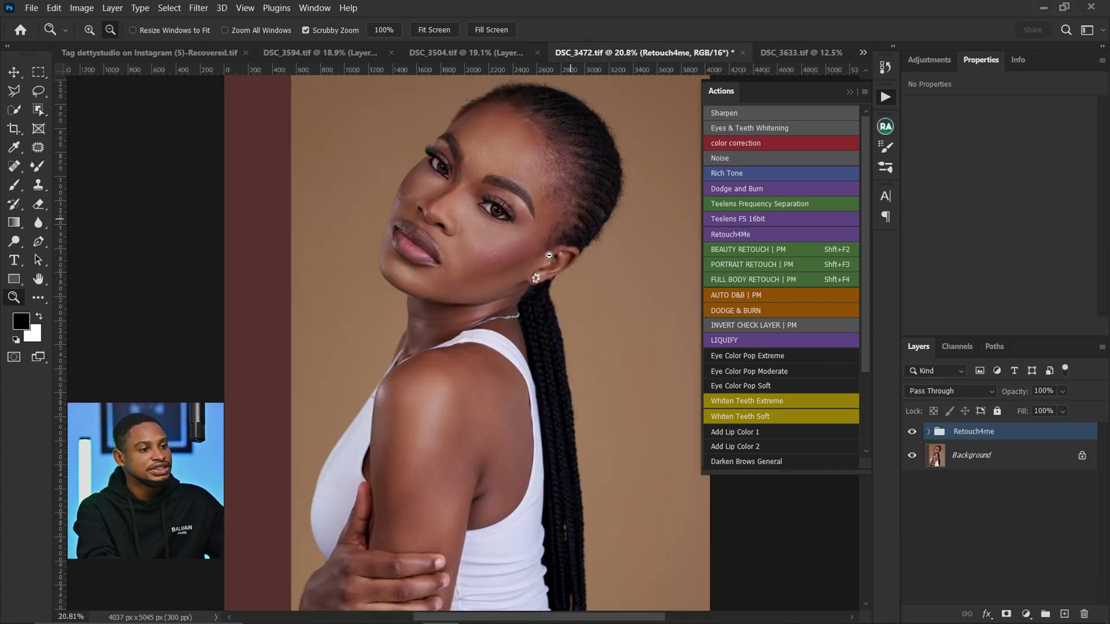
left_click(929, 63)
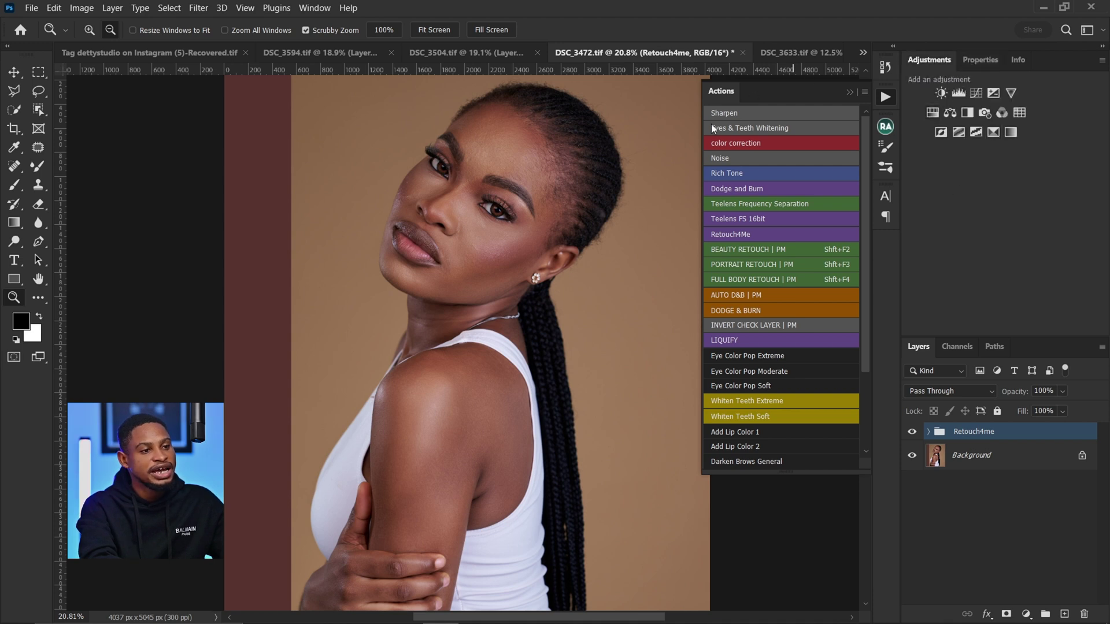
left_click(775, 53)
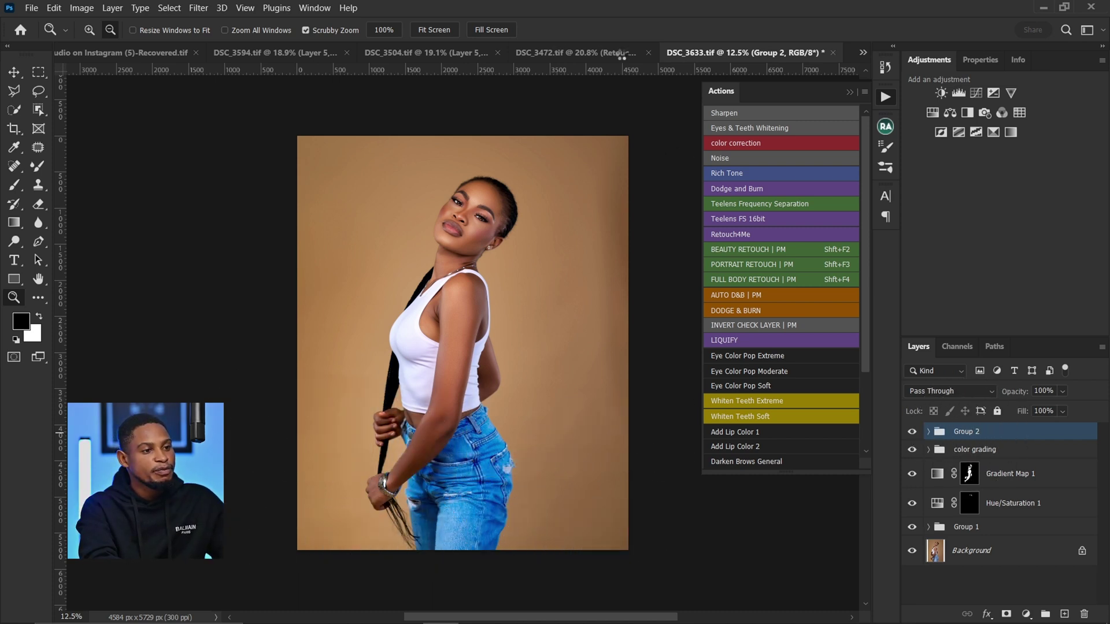
Paste Group 2 into the DSC_3472, DSC_3504 and DSC_3594 portraits.
left_click(613, 60)
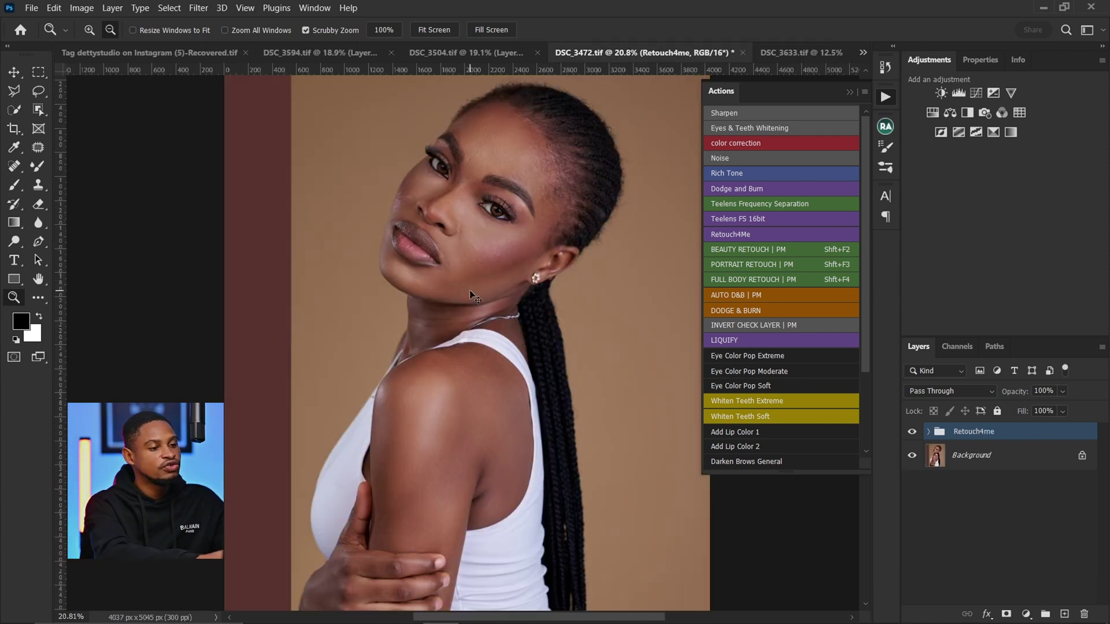
key("ctrl+v")
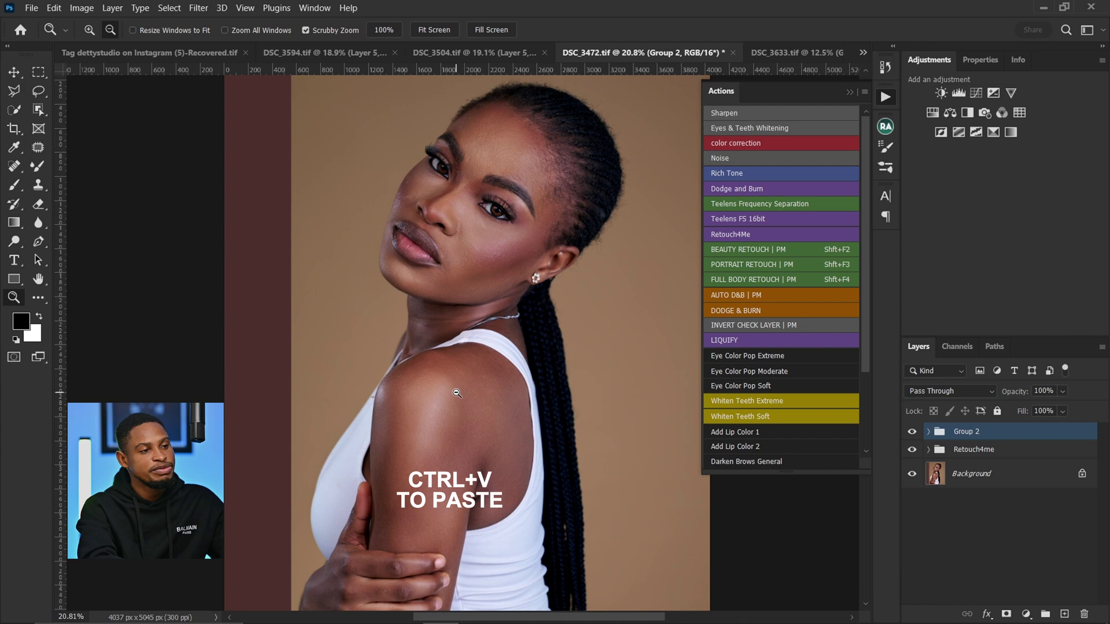
left_click(490, 50)
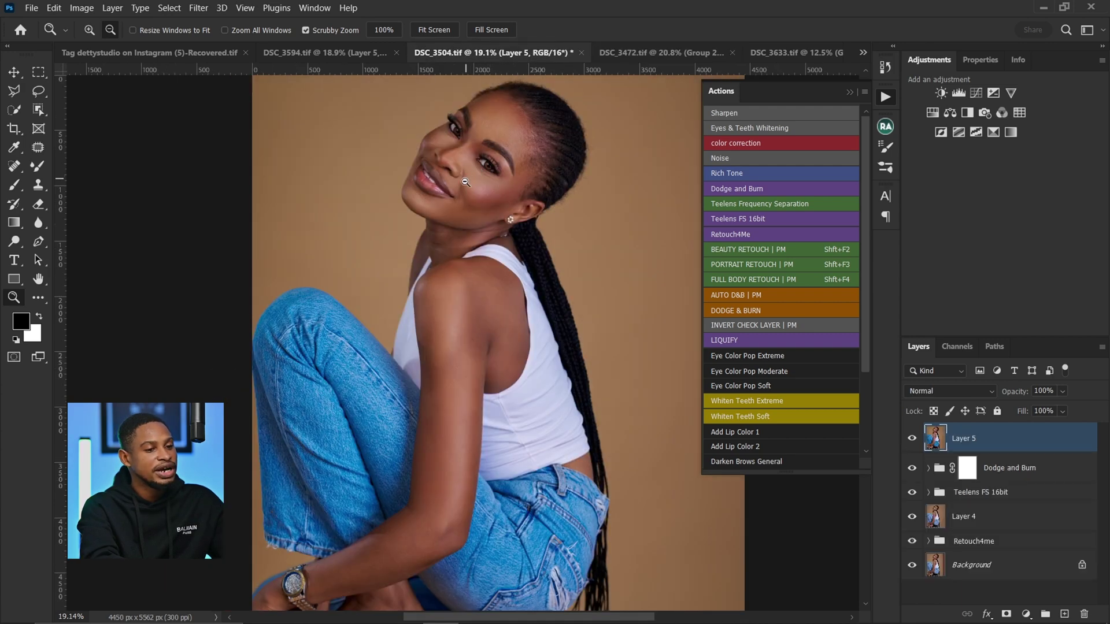
key("ctrl+v")
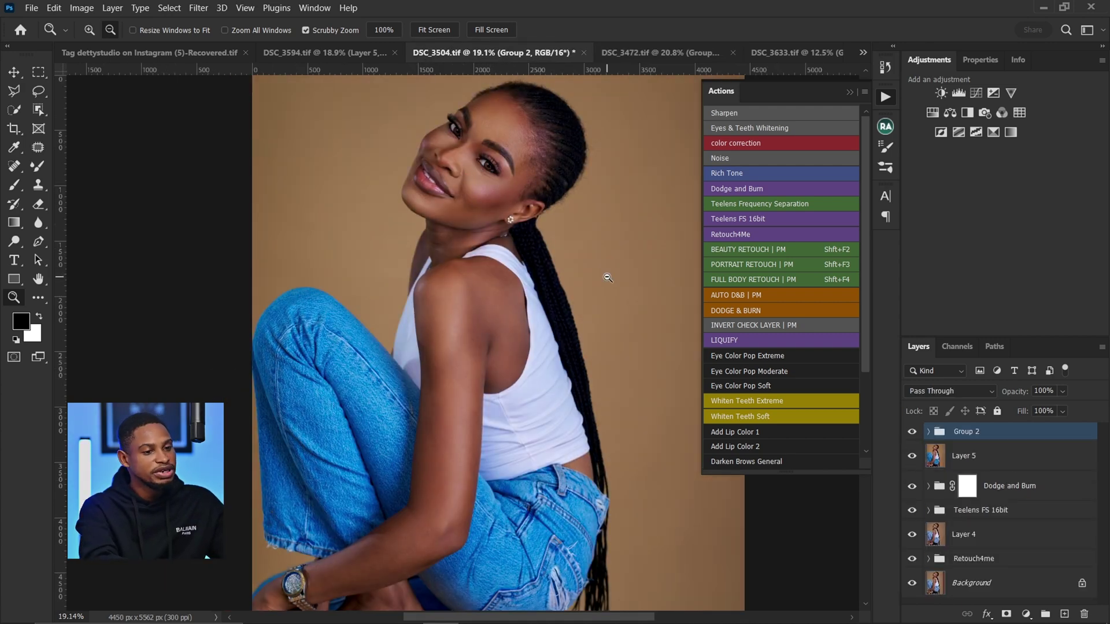
left_click(928, 432)
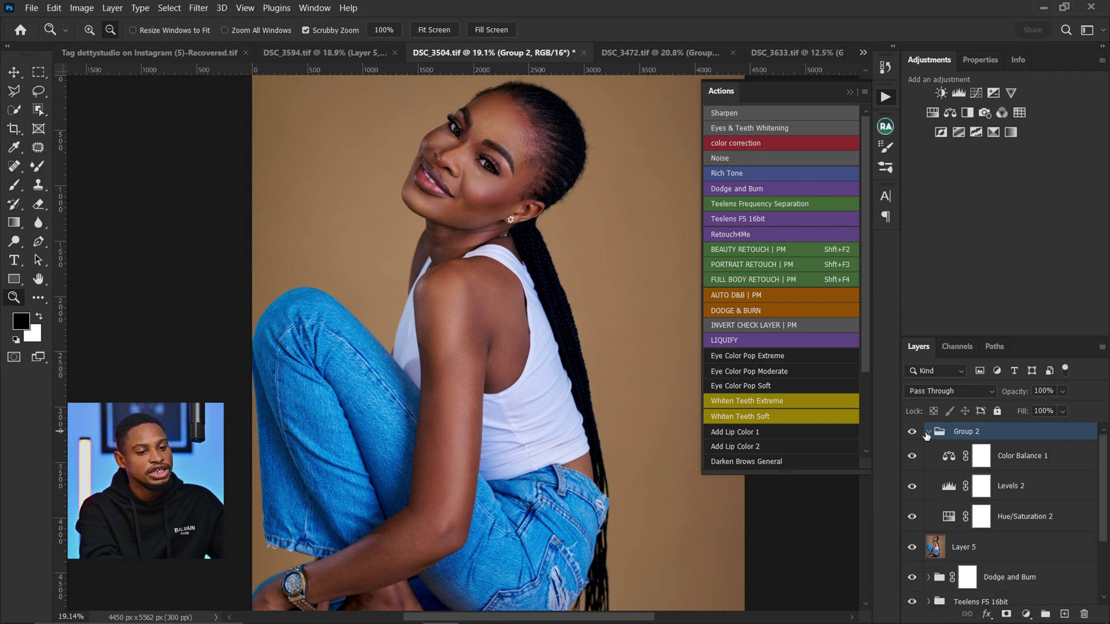
left_click(349, 50)
key("ctrl+v")
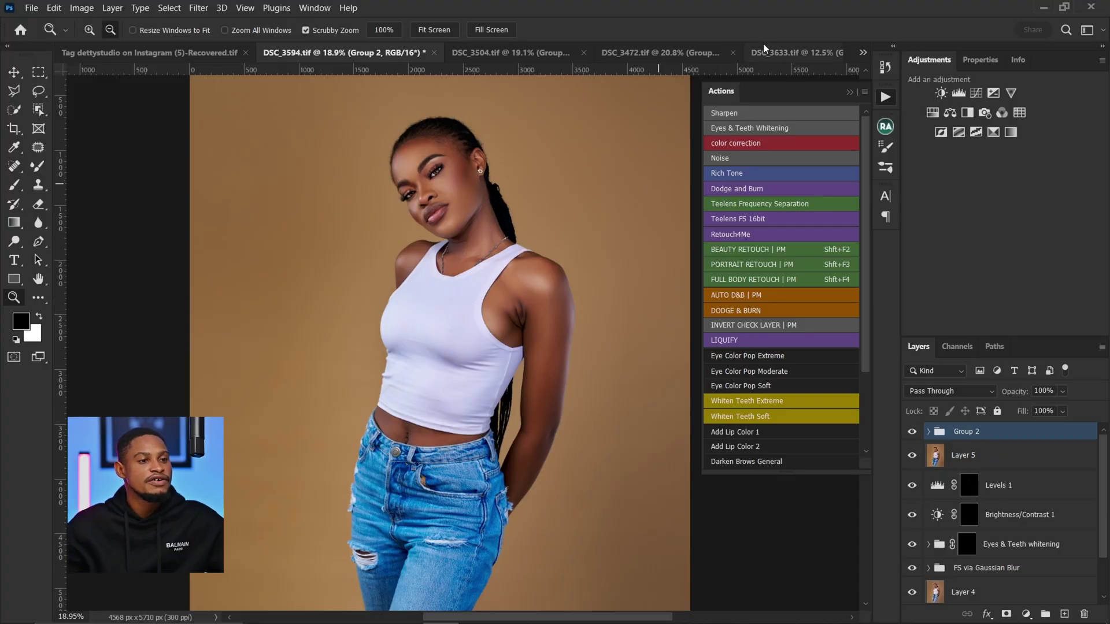
Delete the pasted Group 2 from the DSC_3472 portrait.
left_click(770, 54)
left_click(575, 56)
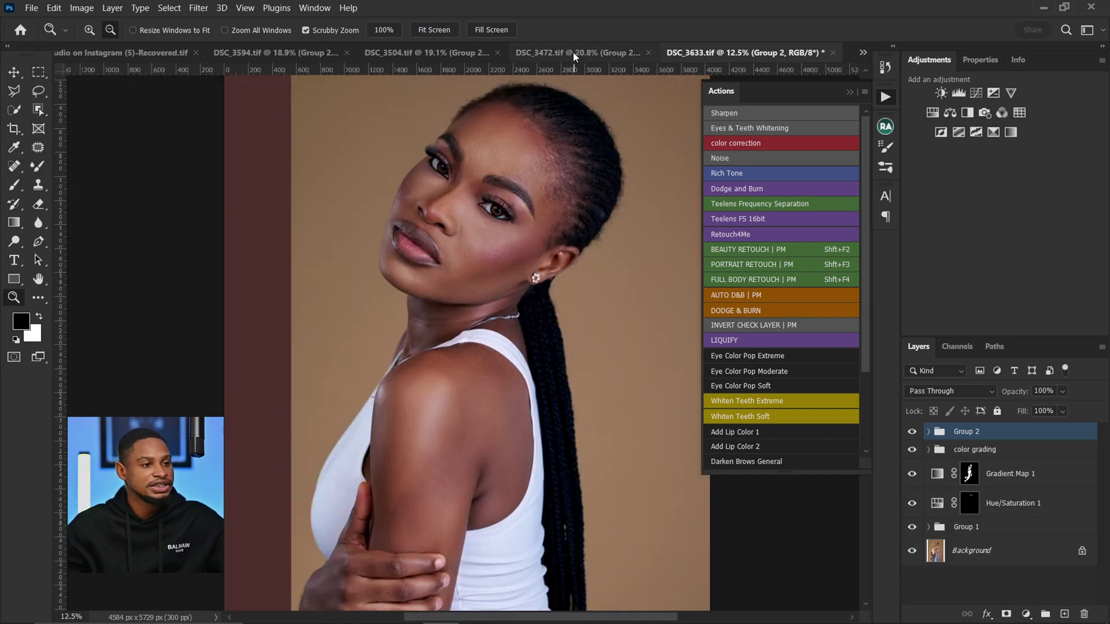
mouse_move(1021, 438)
left_mouse_down()
mouse_move(1041, 568)
mouse_move(1084, 614)
left_mouse_up()
Zoom in on the cheek and toggle the Retouch4me group to compare the retouch.
left_click_drag(496, 232, 531, 232)
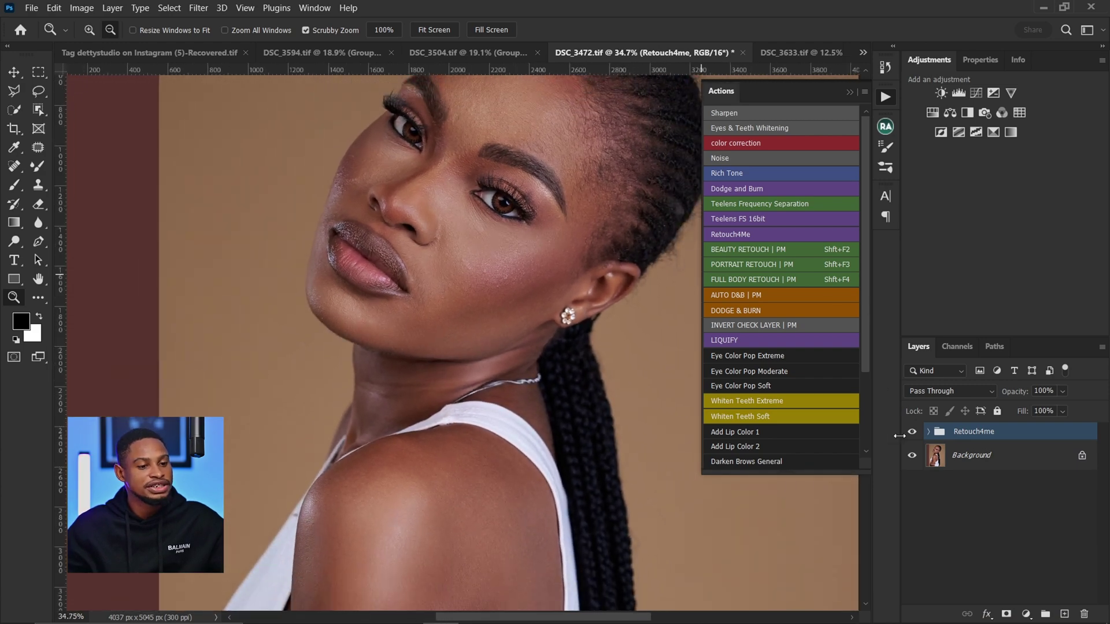
left_click_drag(475, 256, 469, 314)
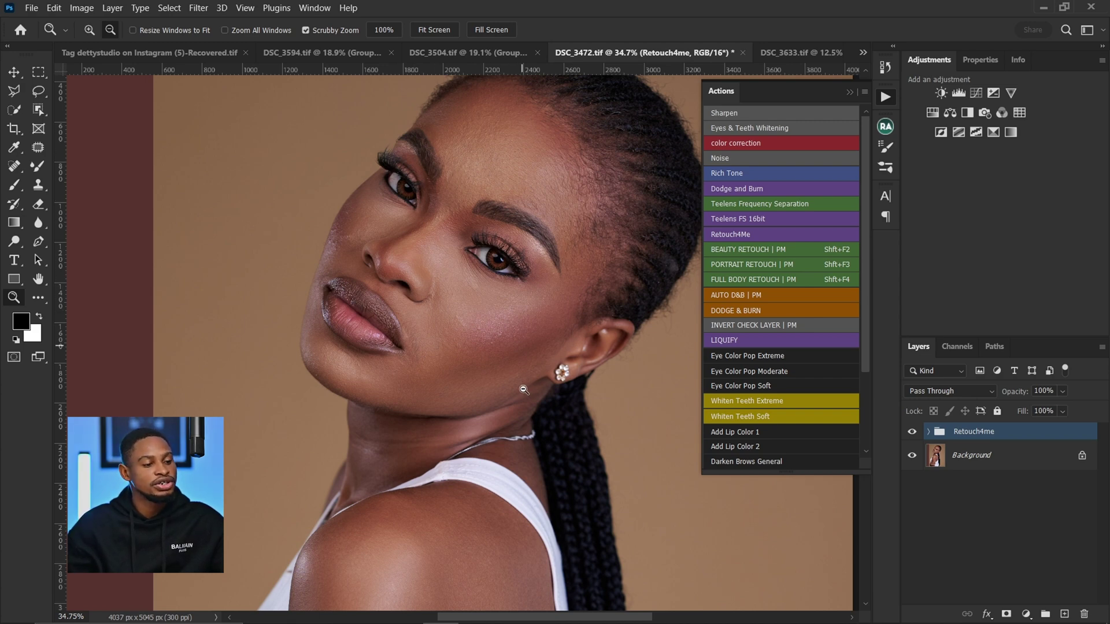
scroll(510, 364, "down", 3)
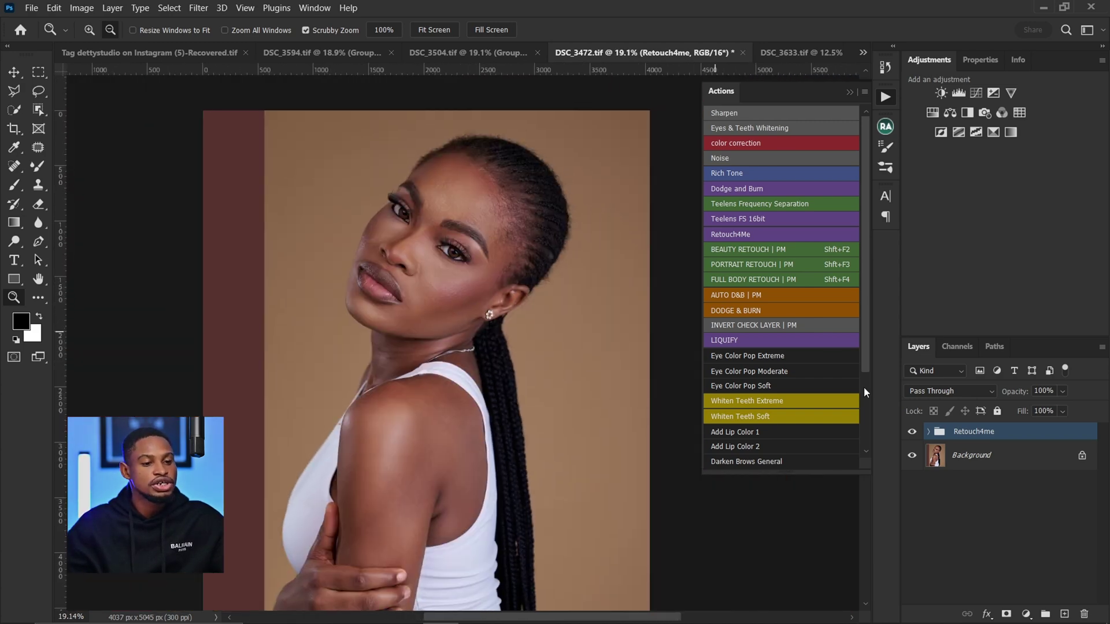
left_click(914, 433)
left_click(915, 435)
scroll(433, 243, "up", 5)
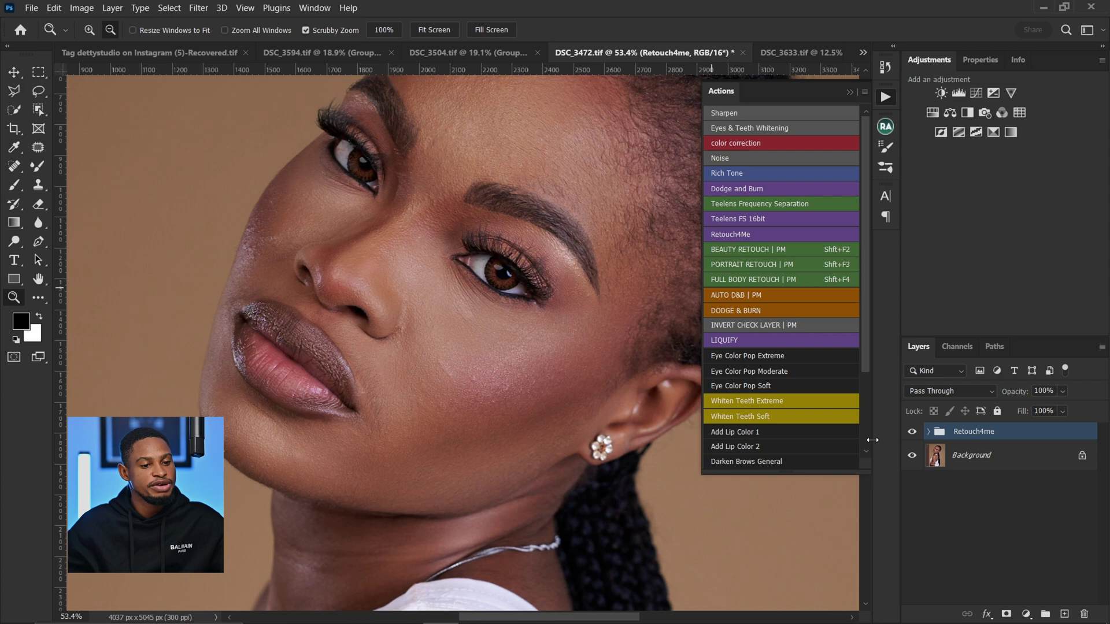
left_click(914, 433)
left_click(913, 434)
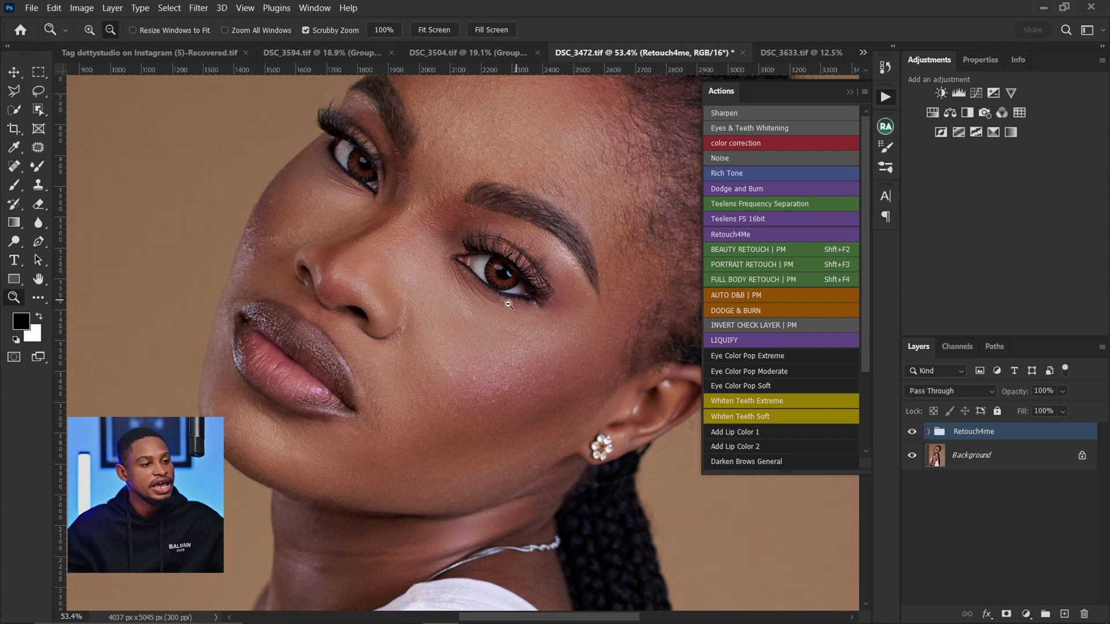
scroll(478, 305, "down", 5)
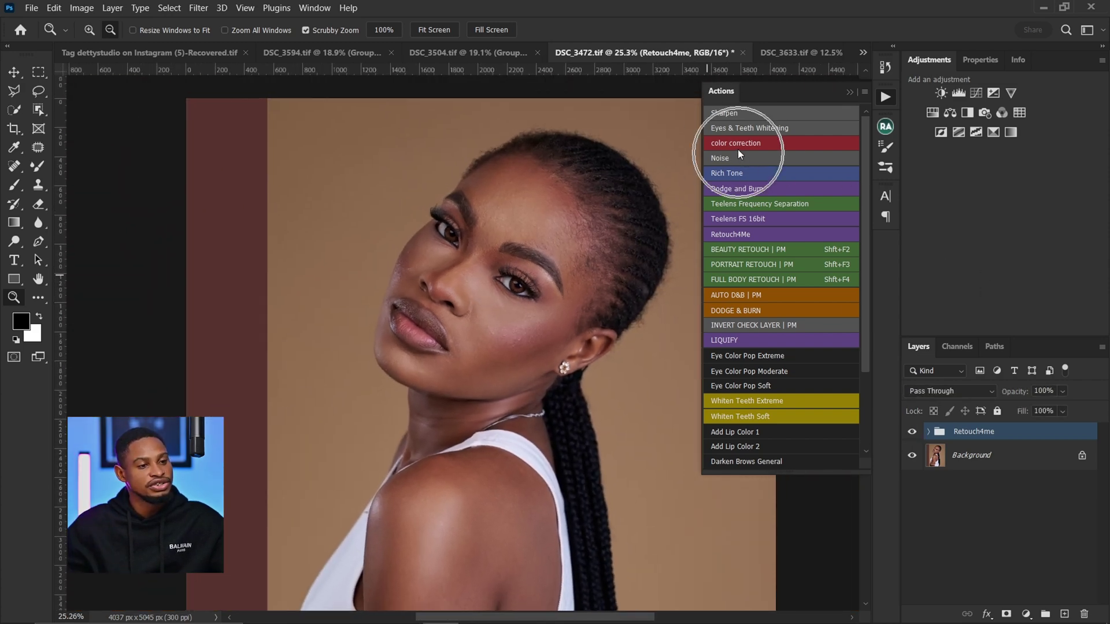
Launch the Retouch4Me Beauty Retouch v3 panel and apply Magical Skin Tone.
key("ctrl")
left_click(737, 234)
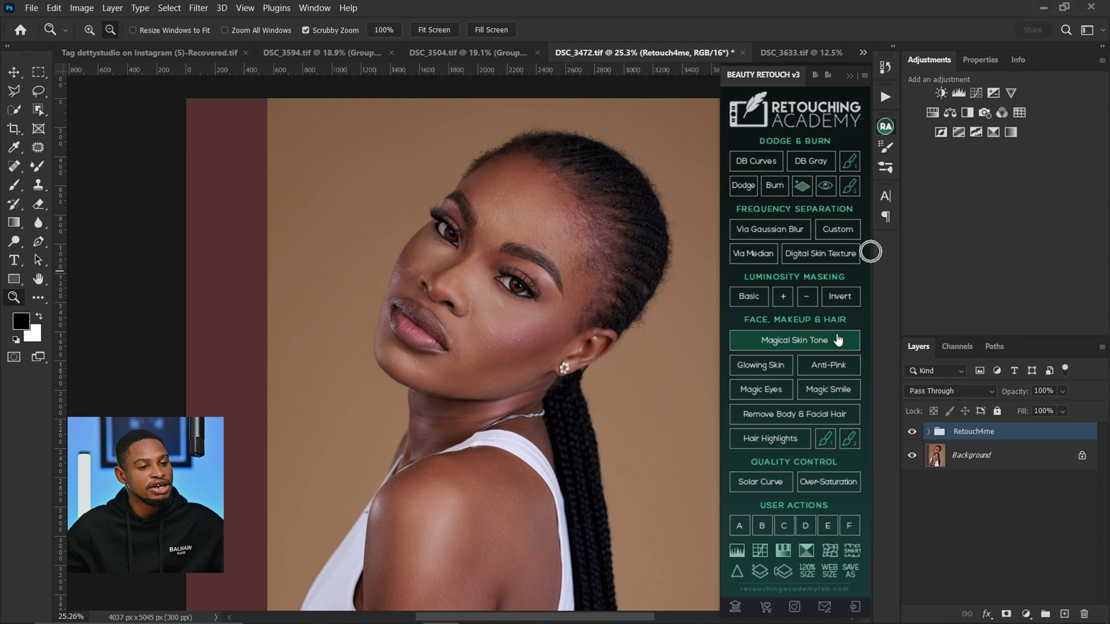
left_click(806, 343)
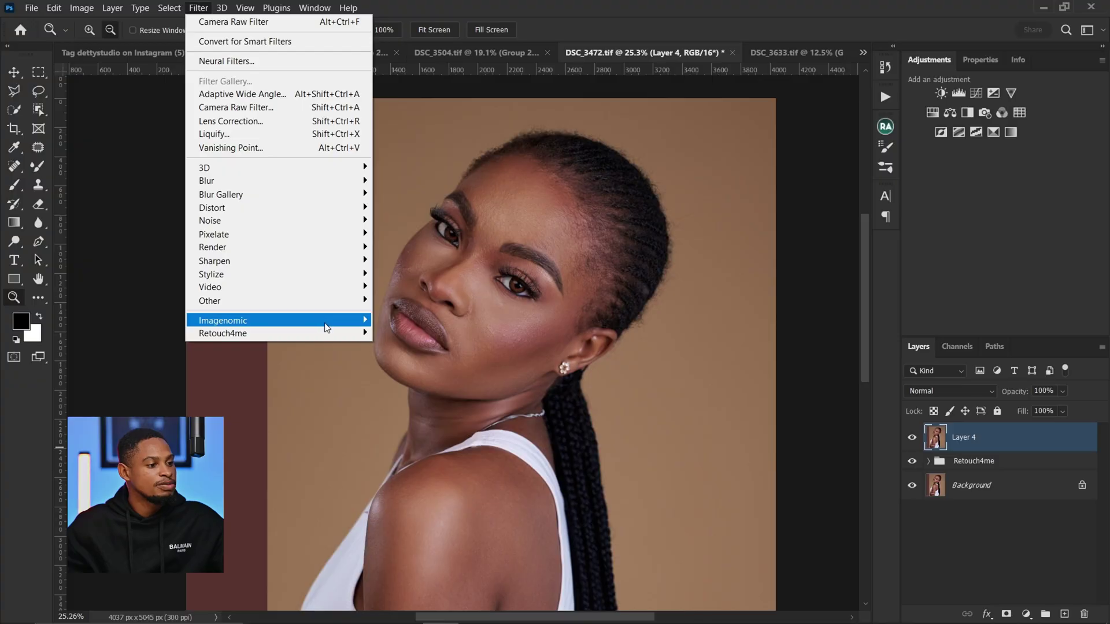
Launch Imagenomic Portraiture 3 from the Filter menu and cancel it unapplied.
mouse_move(343, 329)
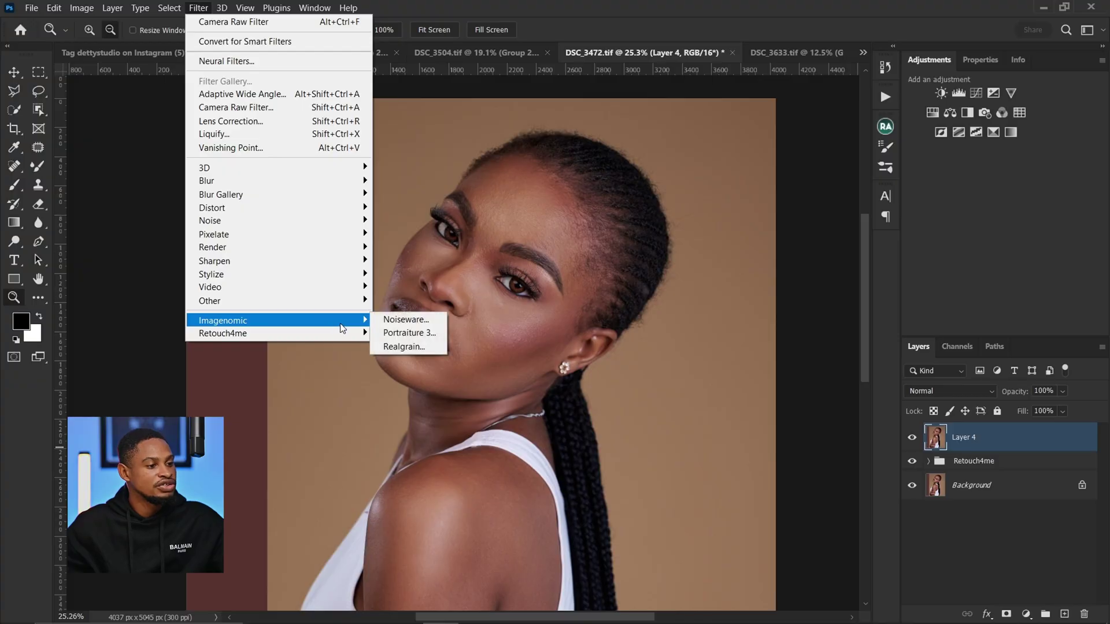
left_click(410, 334)
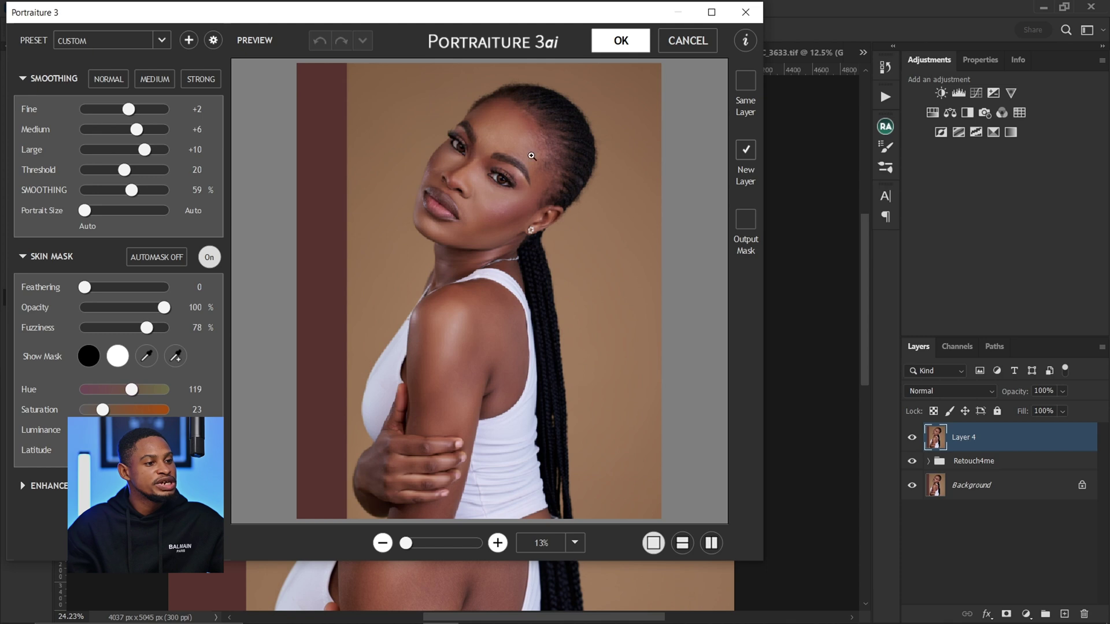
left_click(693, 41)
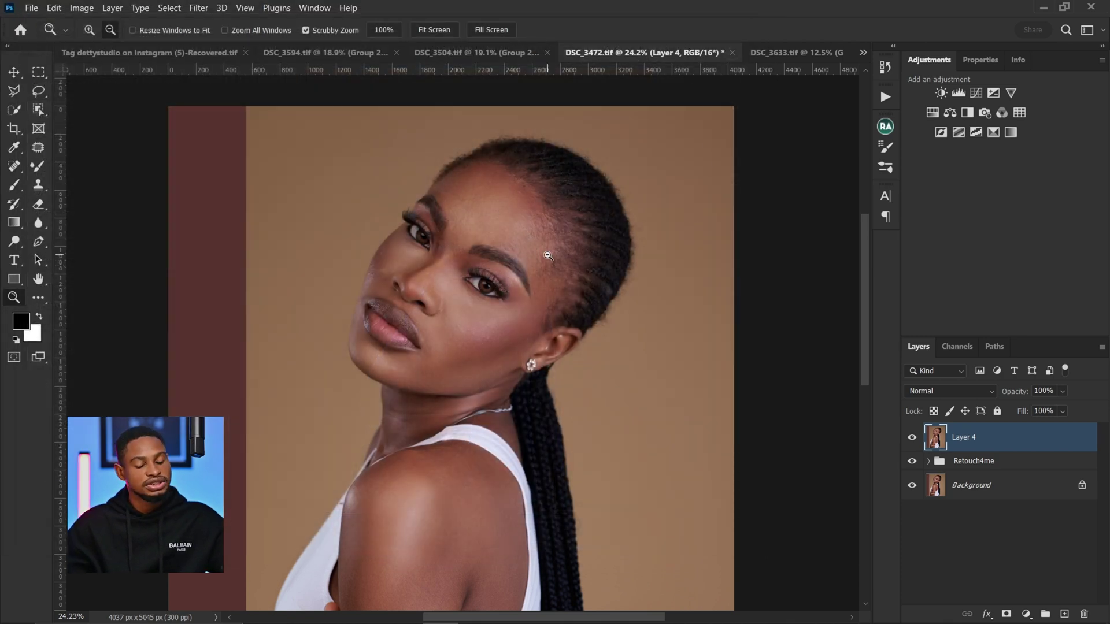